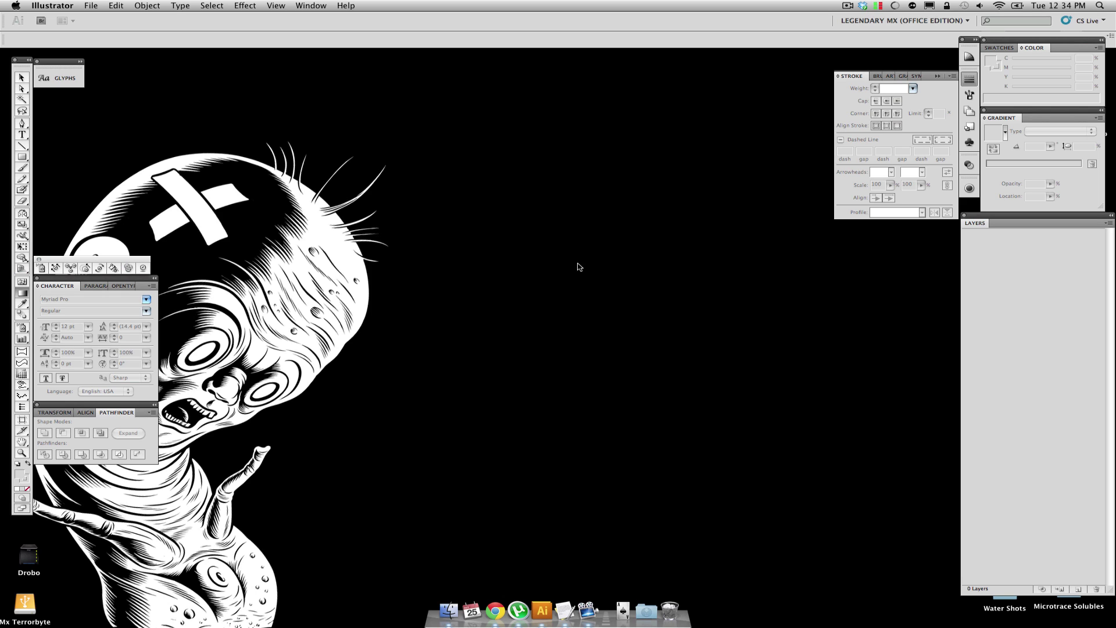
Hide Illustrator with Cmd+H so the Finder desktop and its files show.
key("super+h")
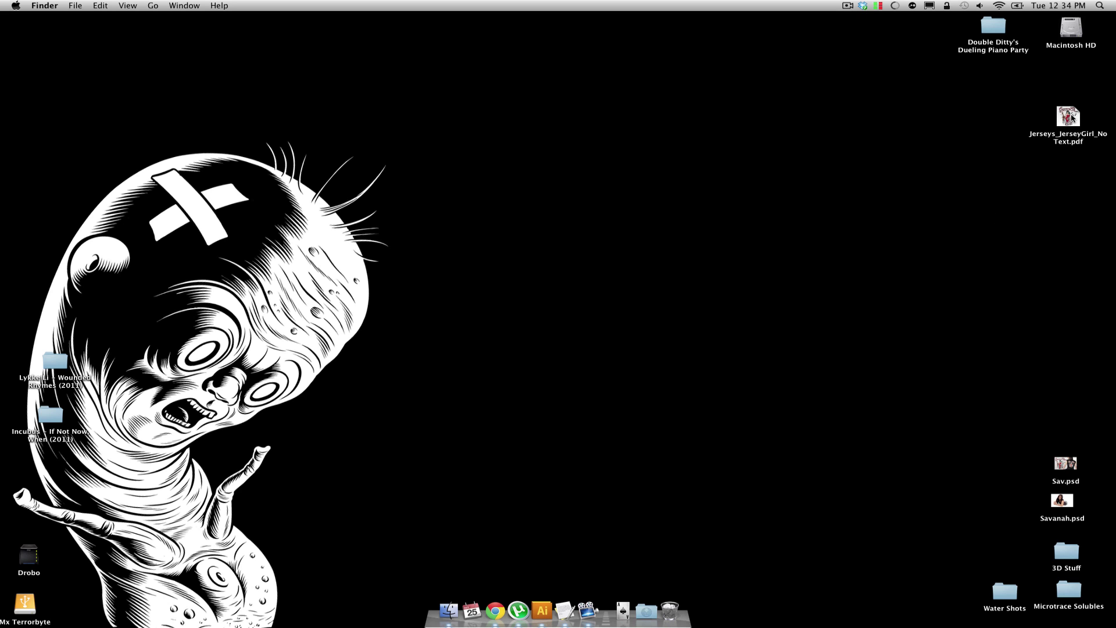
Quick Look Jerseys_JerseyGirl_NoText.pdf on the desktop, then open it with Adobe Illustrator CS5.
left_click_drag(1023, 100, 1101, 154)
key("space")
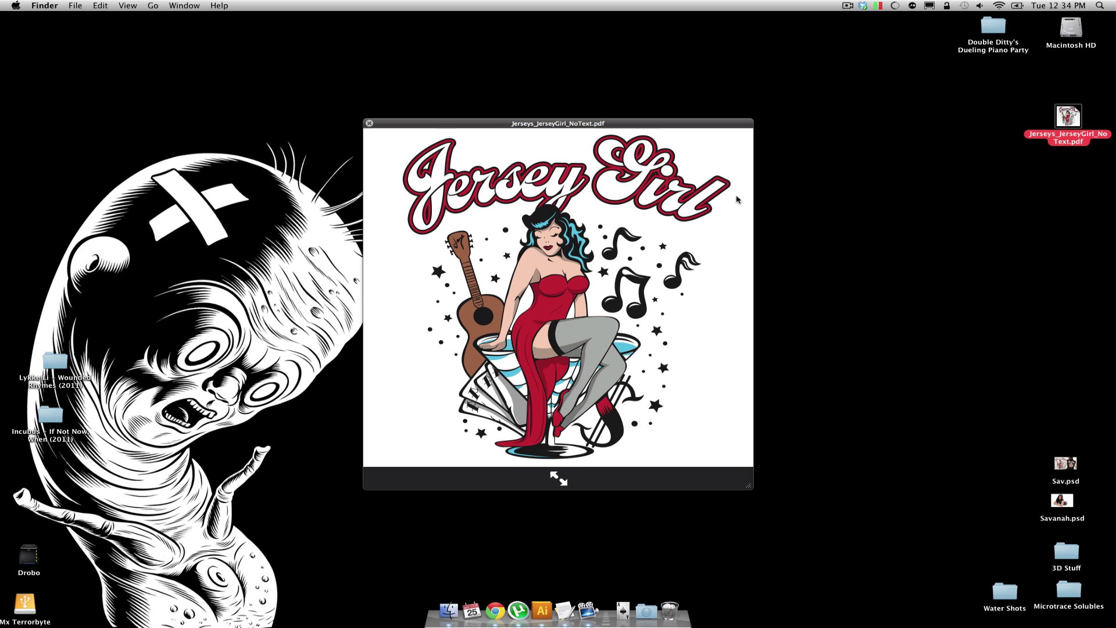
key("space")
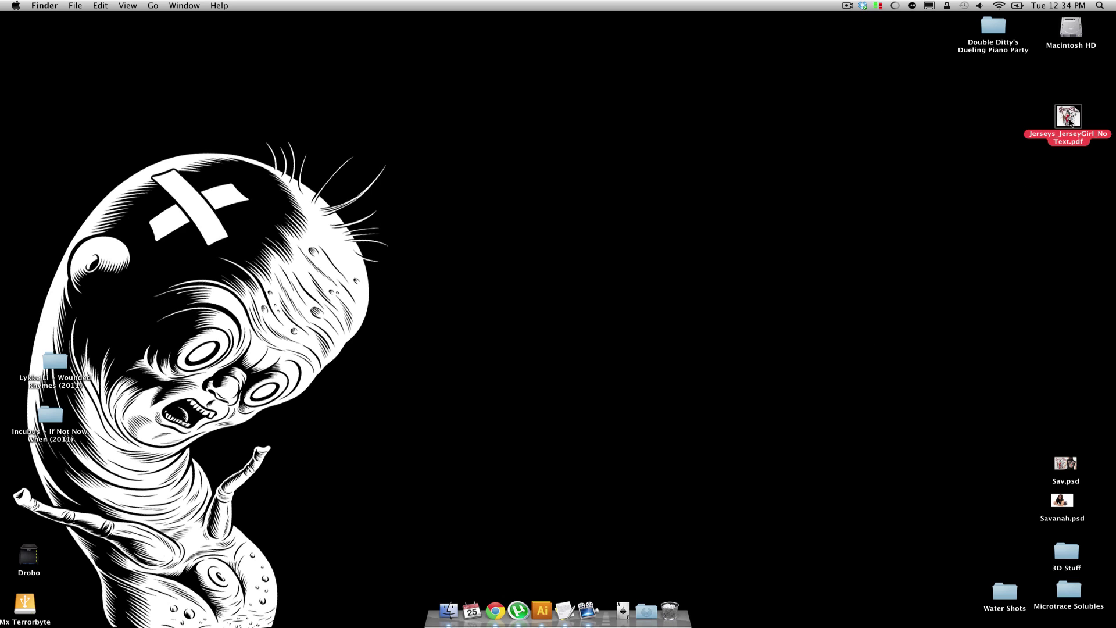
right_click(1070, 121)
mouse_move(1009, 137)
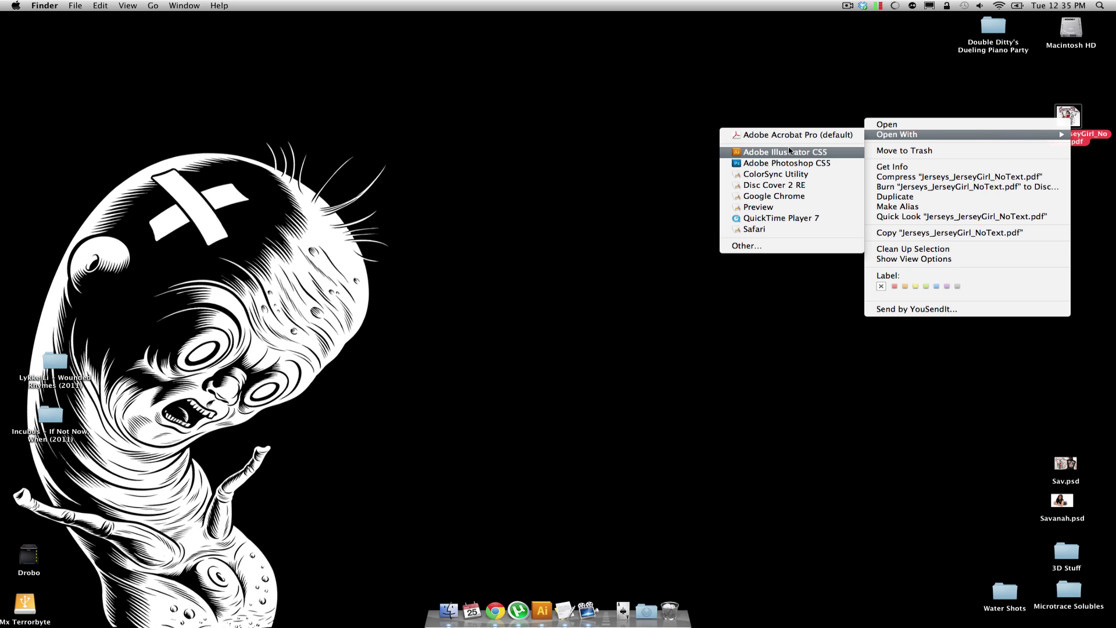
left_click(831, 154)
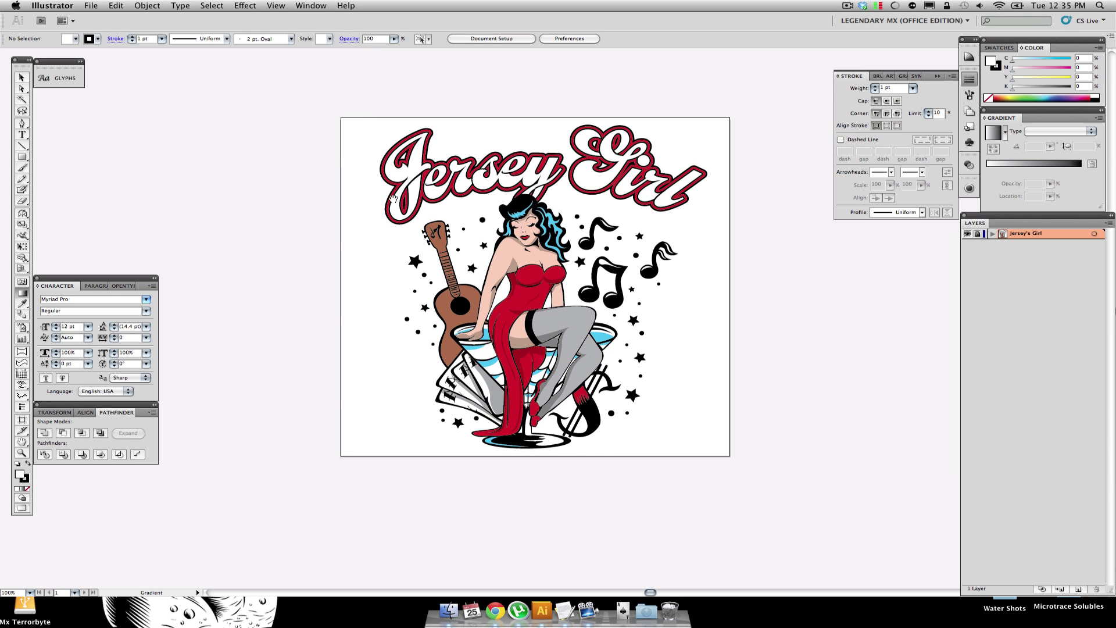
Zoom in on the illustration and toggle the Jersey's Girl layer's visibility off and on.
left_click_drag(304, 89, 808, 485)
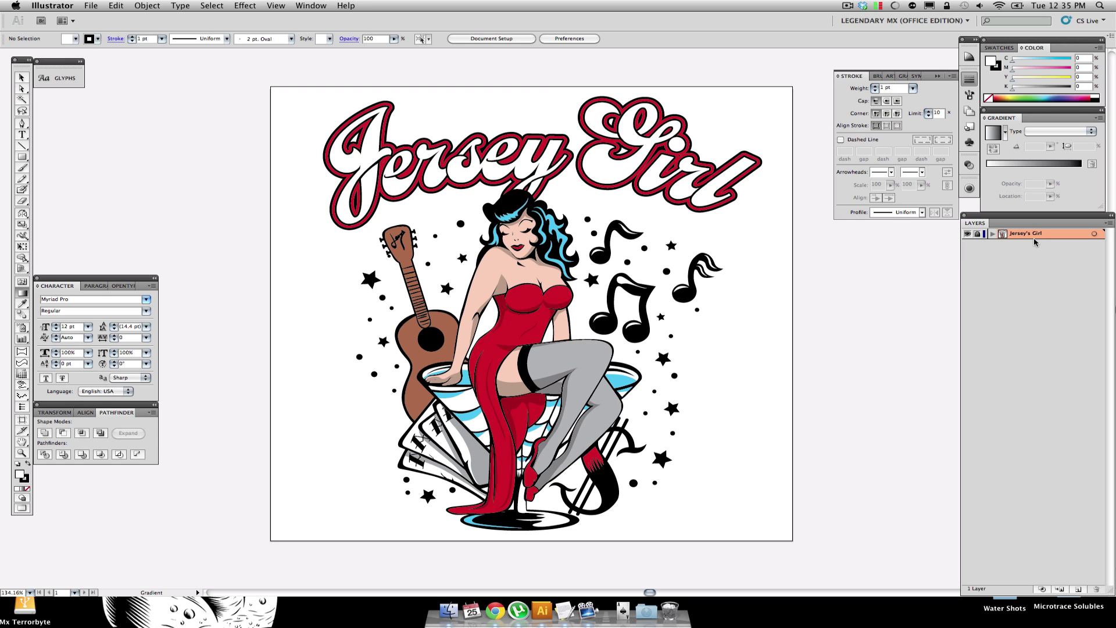
left_click(967, 235)
left_click(968, 235)
left_click(22, 79)
Expand the Jersey's Girl layer and its <Group> to browse the paths, then collapse both.
left_click(992, 234)
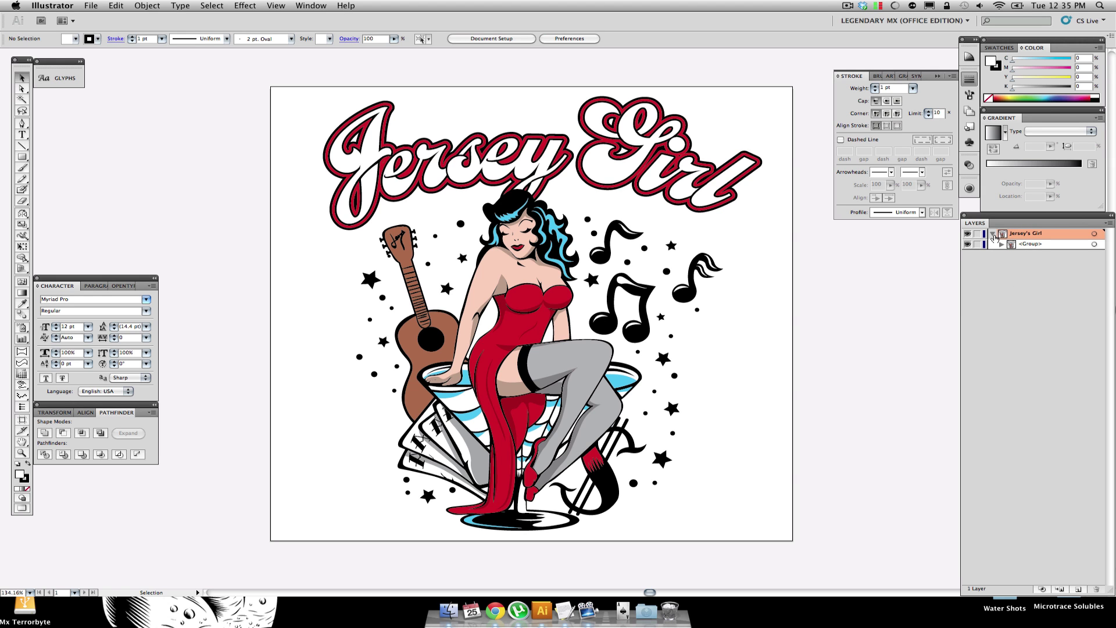
left_click(993, 235)
left_click(992, 234)
left_click(1001, 244)
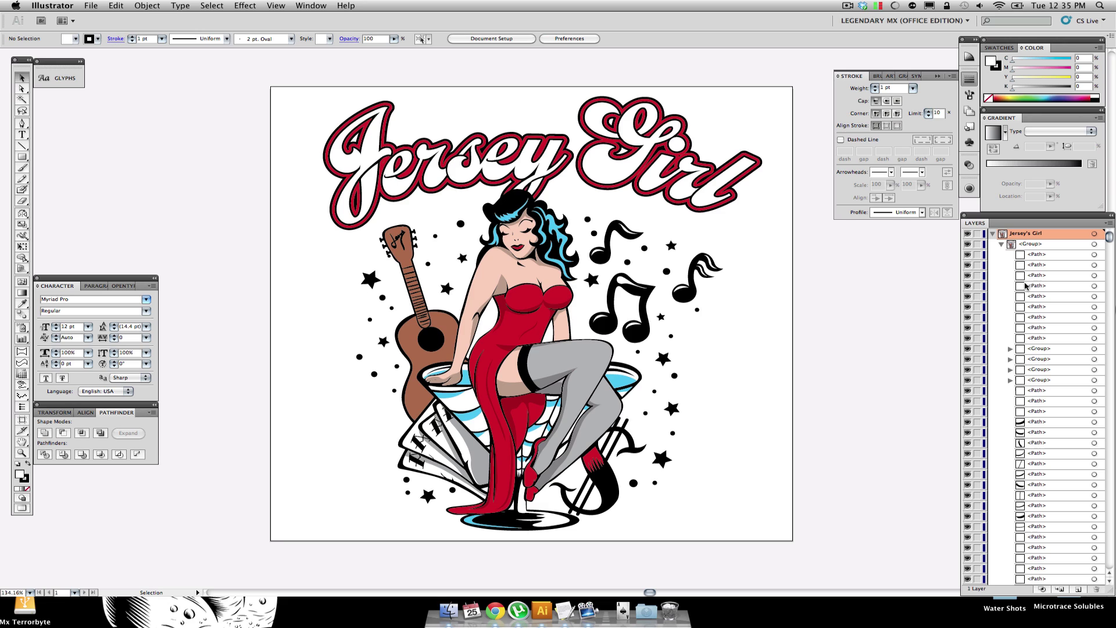
left_click(1109, 540)
left_click(1110, 551)
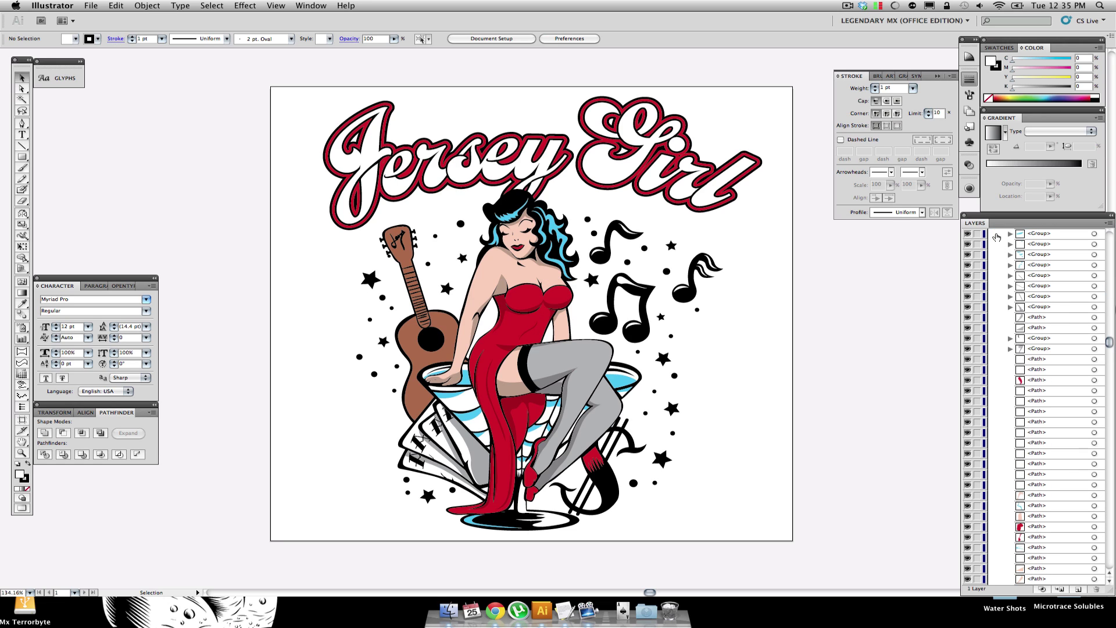
left_click(1110, 243)
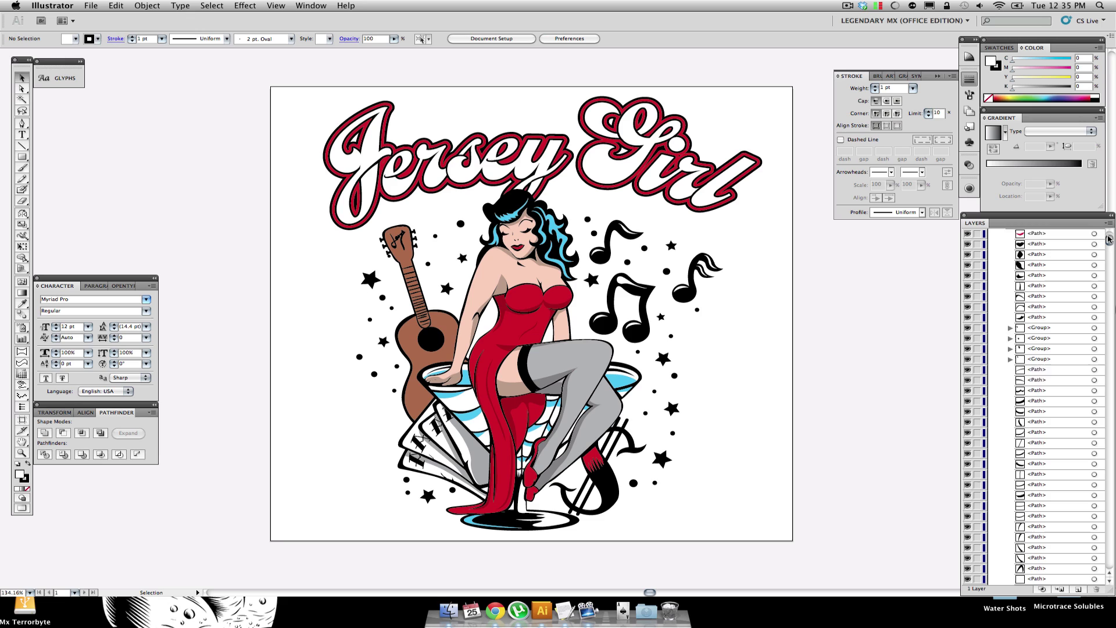
left_click(1001, 245)
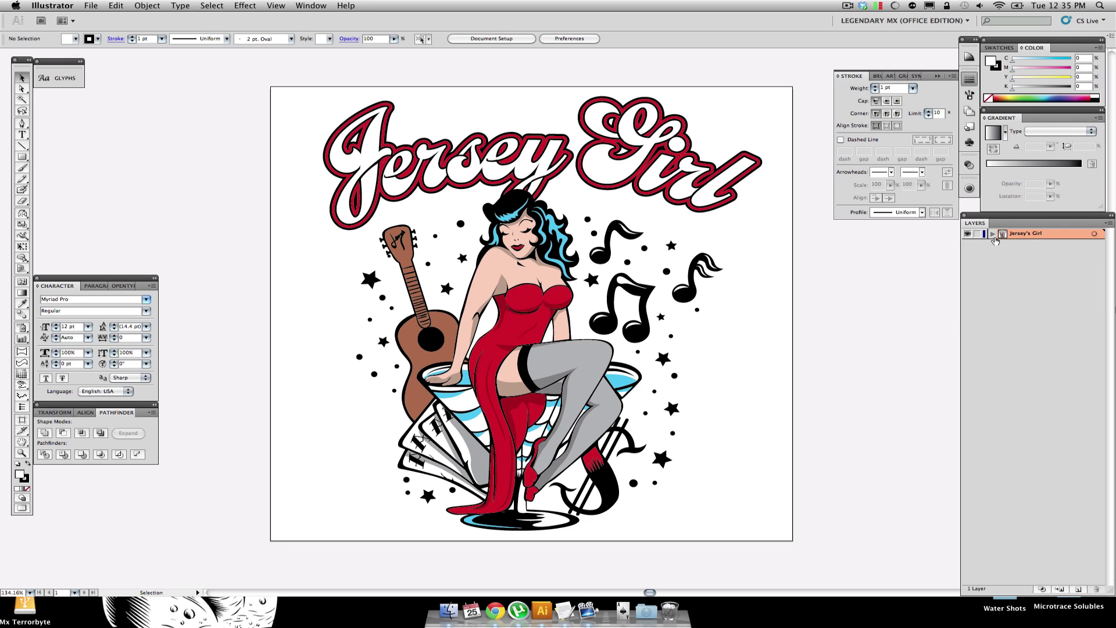
left_click(992, 234)
left_click(375, 134)
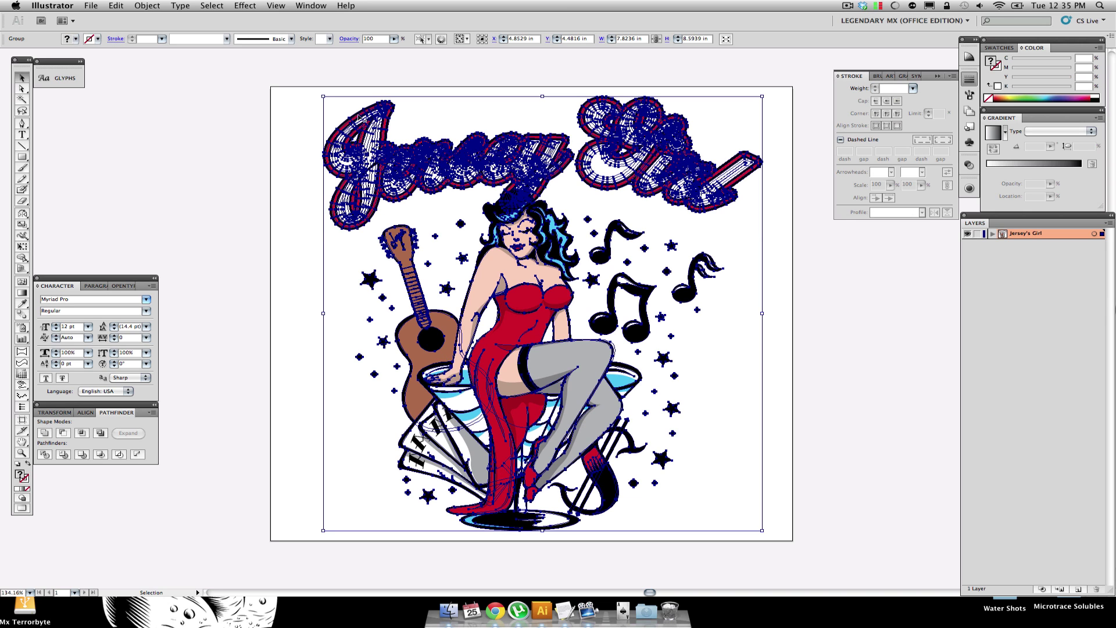
left_click(273, 106)
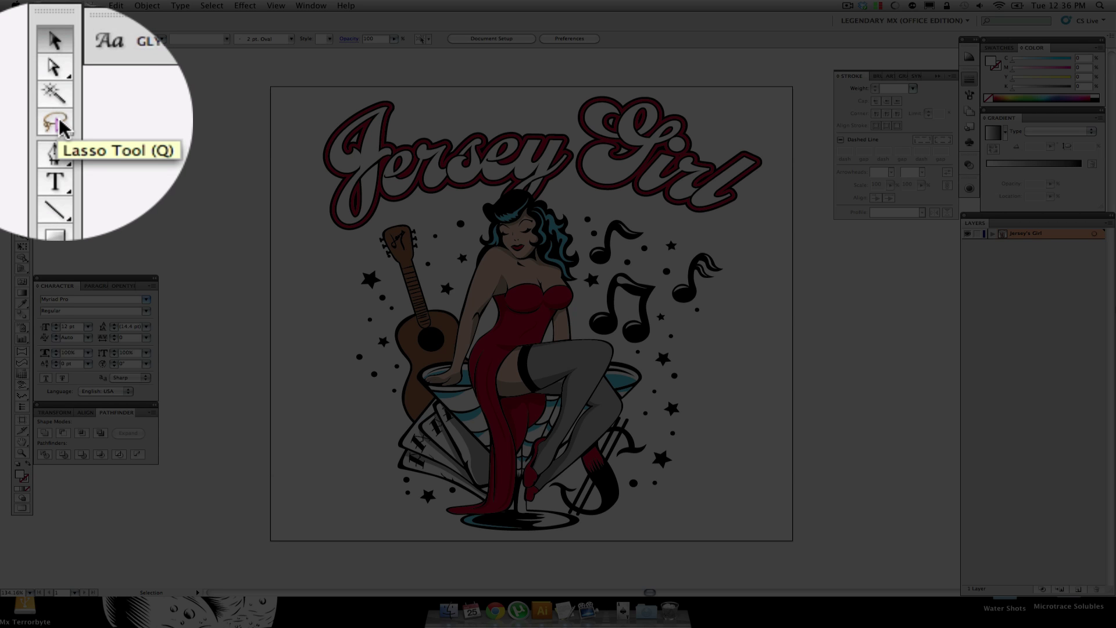
Lasso around the Jersey Girl lettering, then zoom in on the middle of 'Jersey' to check.
left_click(23, 110)
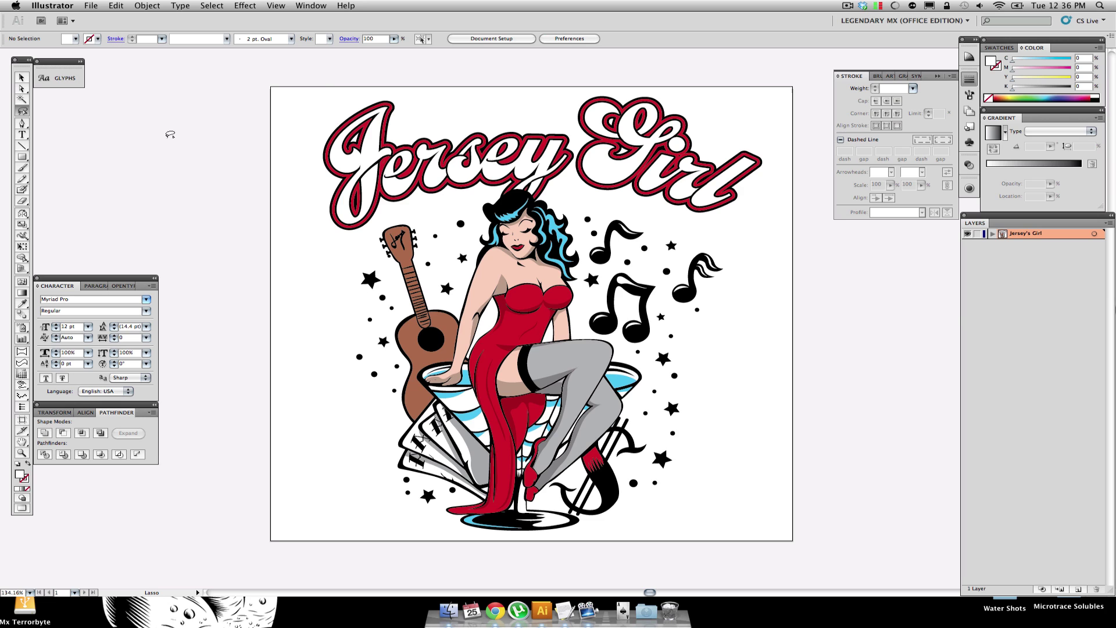
mouse_move(372, 76)
left_mouse_down()
mouse_move(243, 123)
mouse_move(245, 170)
mouse_move(326, 175)
mouse_move(524, 145)
mouse_move(609, 166)
mouse_move(707, 213)
mouse_move(801, 213)
mouse_move(784, 114)
mouse_move(632, 56)
mouse_move(487, 56)
mouse_move(380, 76)
left_mouse_up()
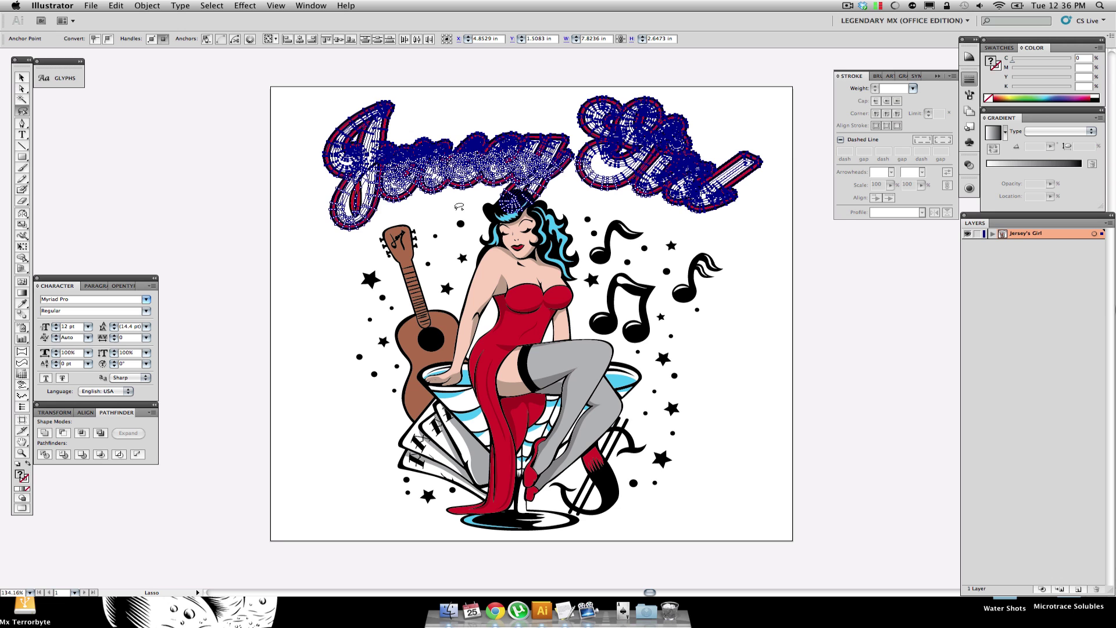
left_click_drag(264, 93, 783, 267)
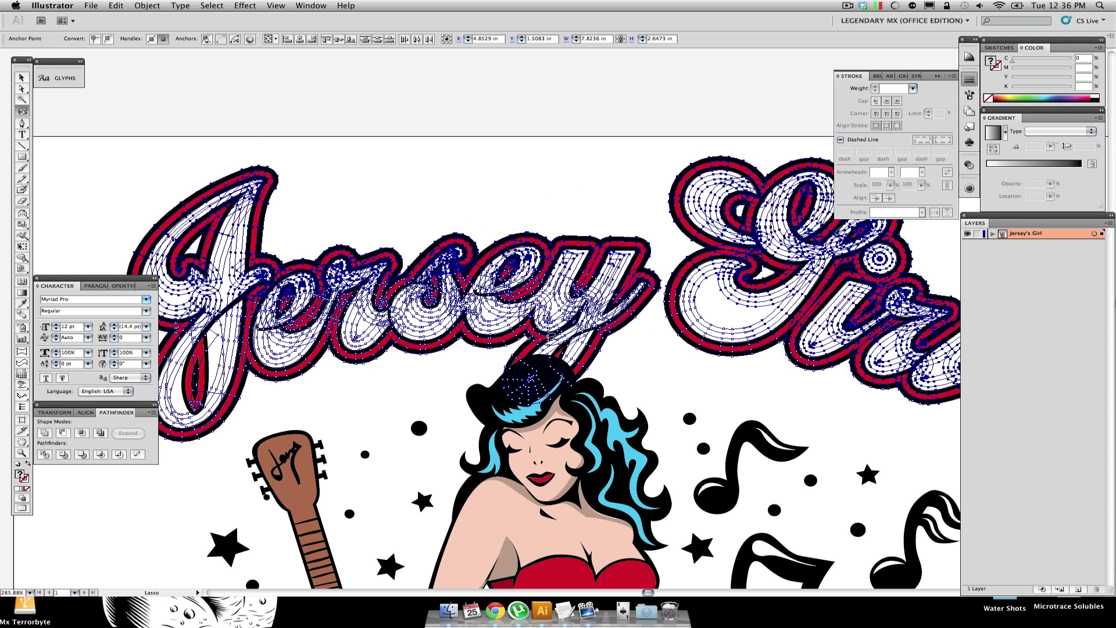
left_click_drag(353, 220, 669, 413)
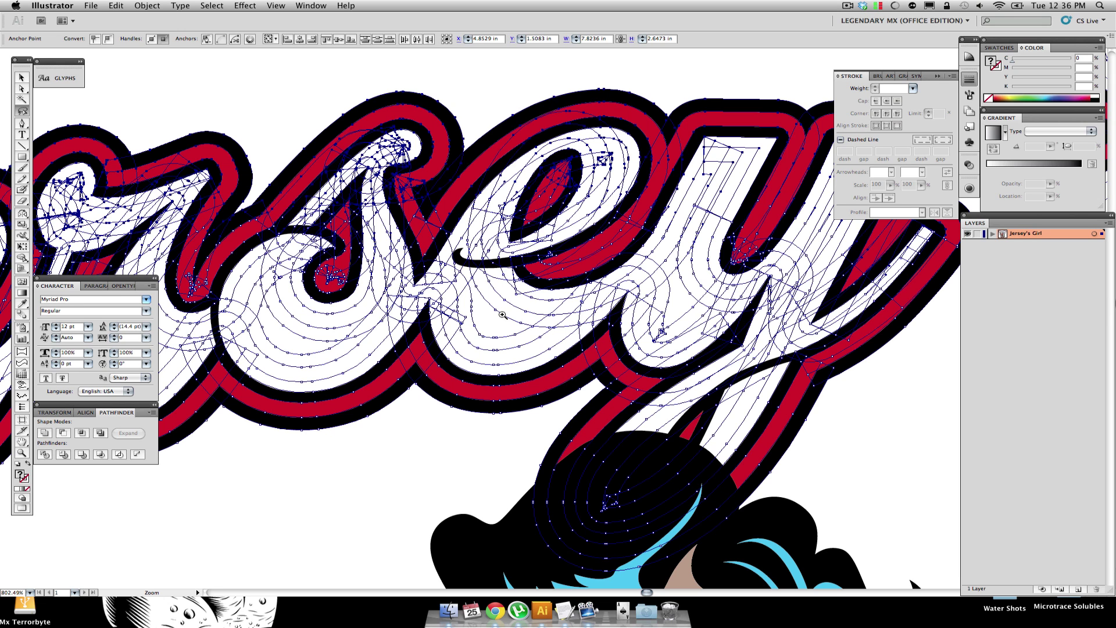
Delete the selected Jersey Girl lettering and zoom in to inspect the leftover fragments.
key("super+0")
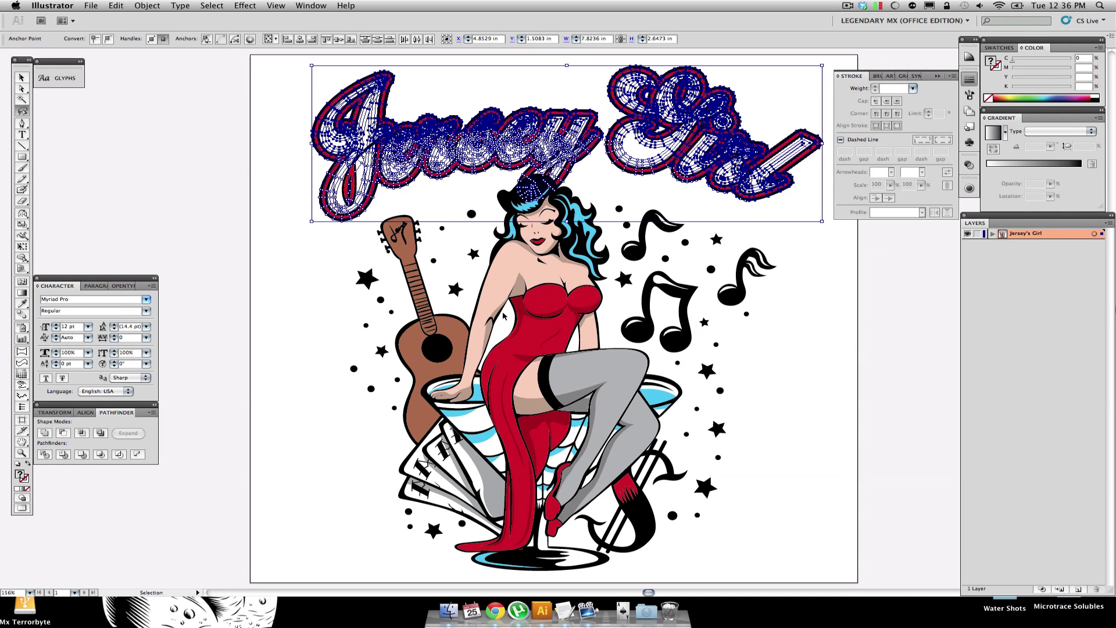
left_click_drag(649, 189, 643, 241)
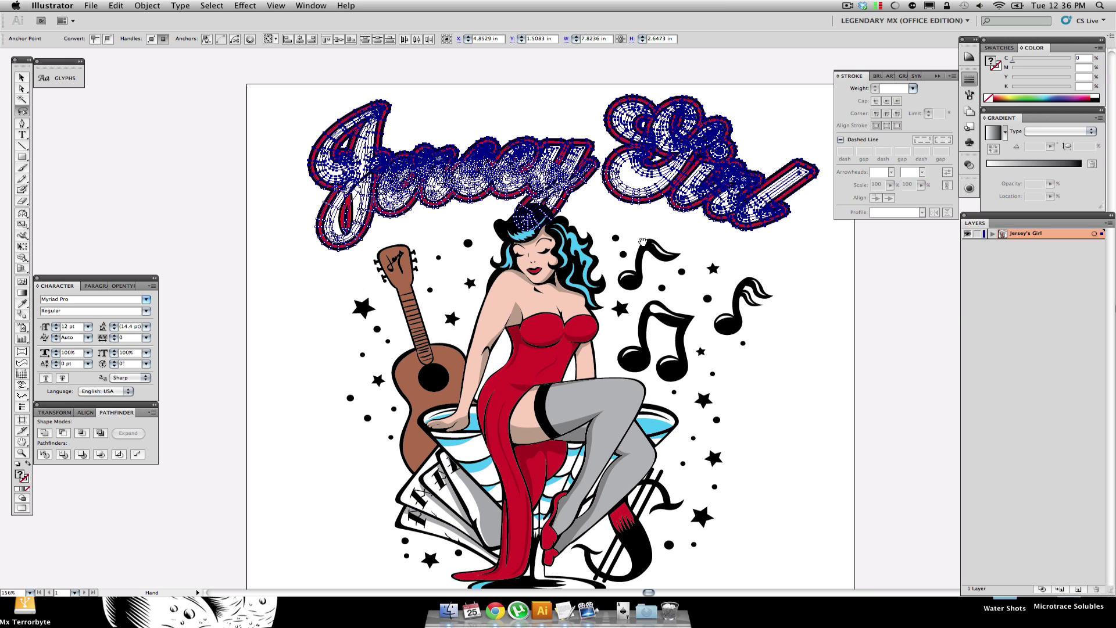
key("Delete")
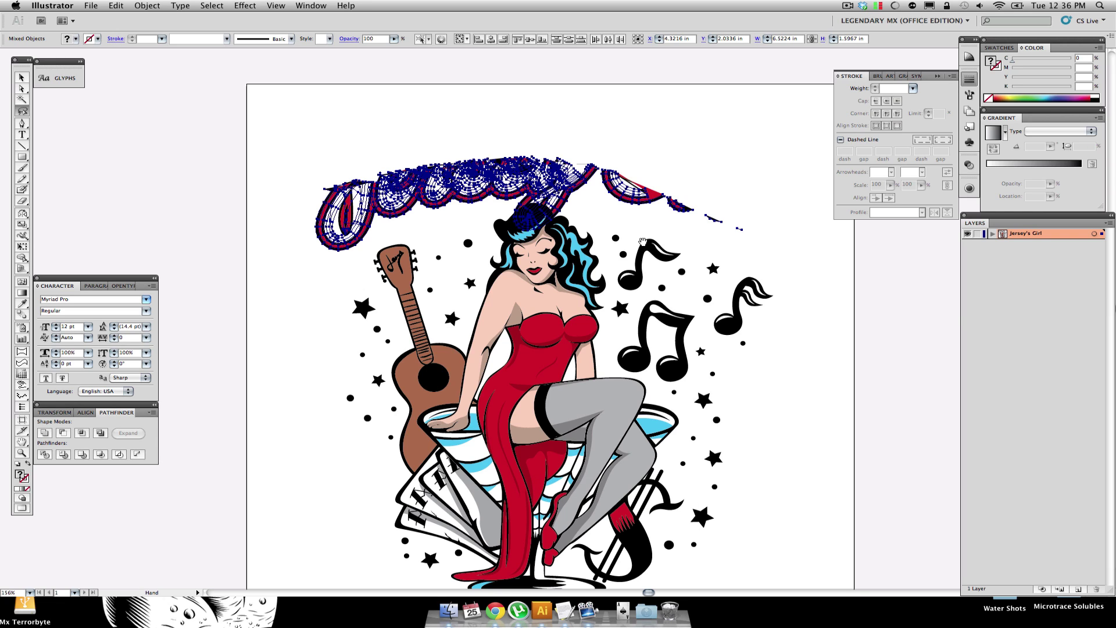
left_click_drag(424, 155, 583, 182)
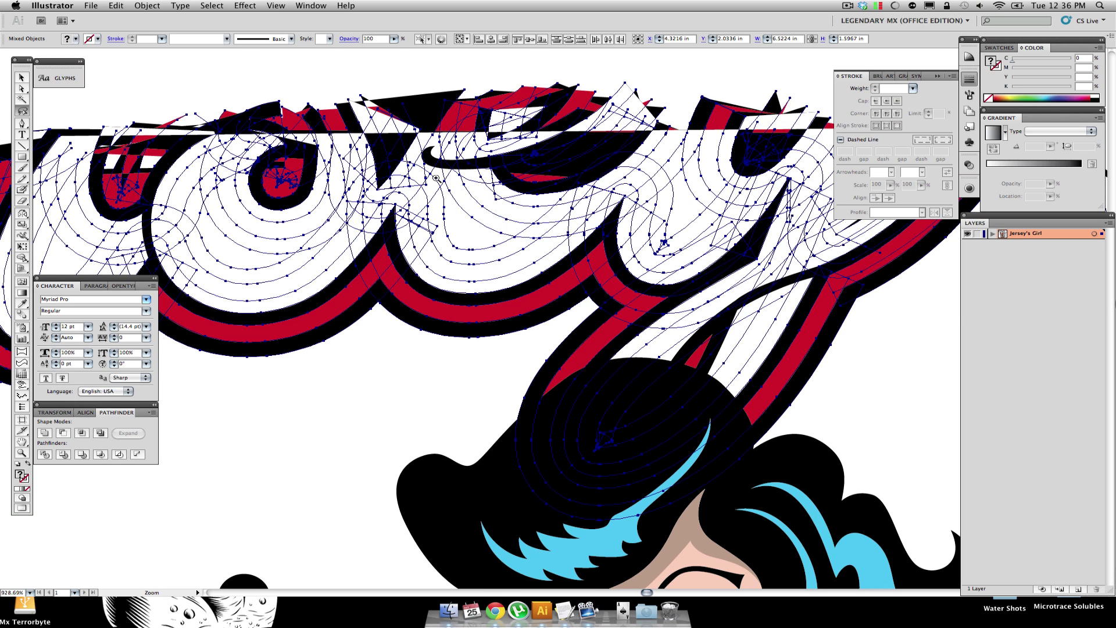
left_click_drag(438, 179, 500, 219)
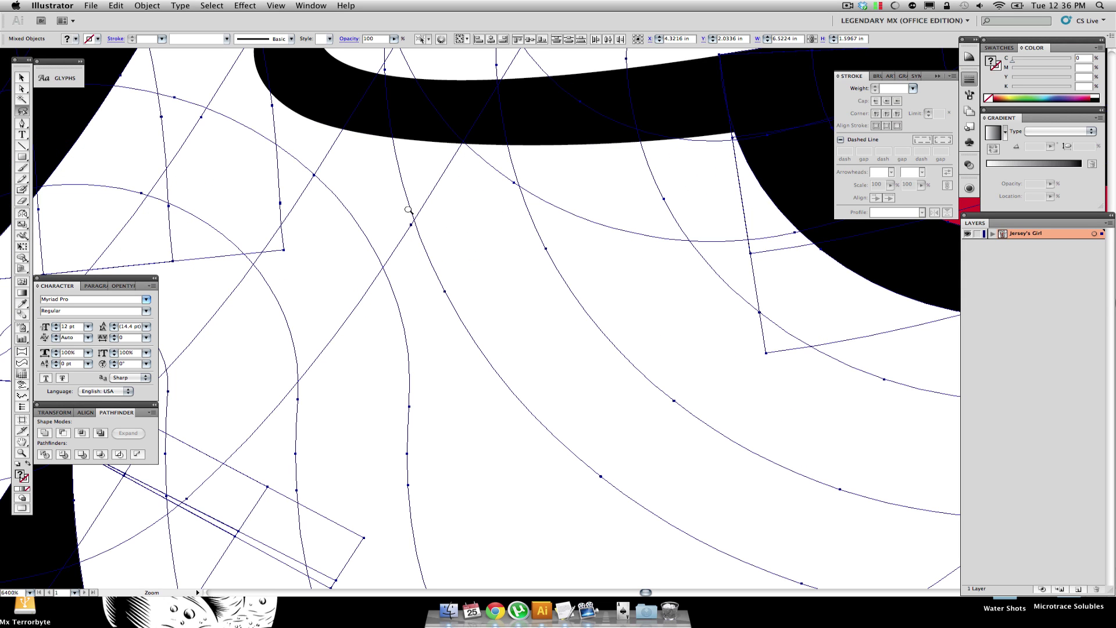
key("super+0")
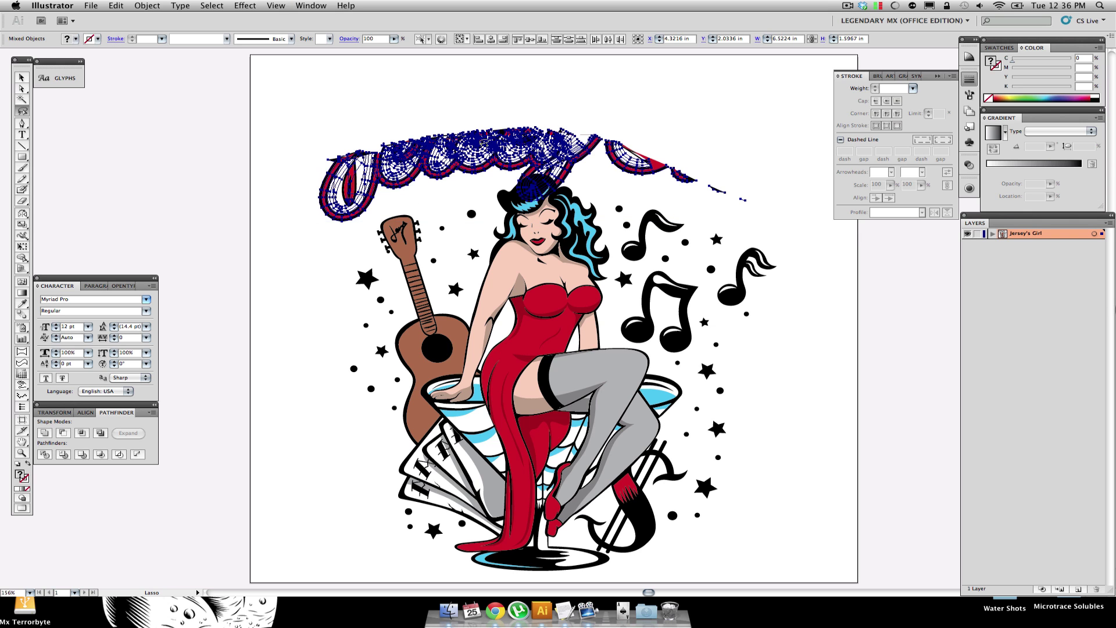
Zoom and pan onto the lettering remnants and delete the selected ones.
key("super+equal")
key("super+equal")
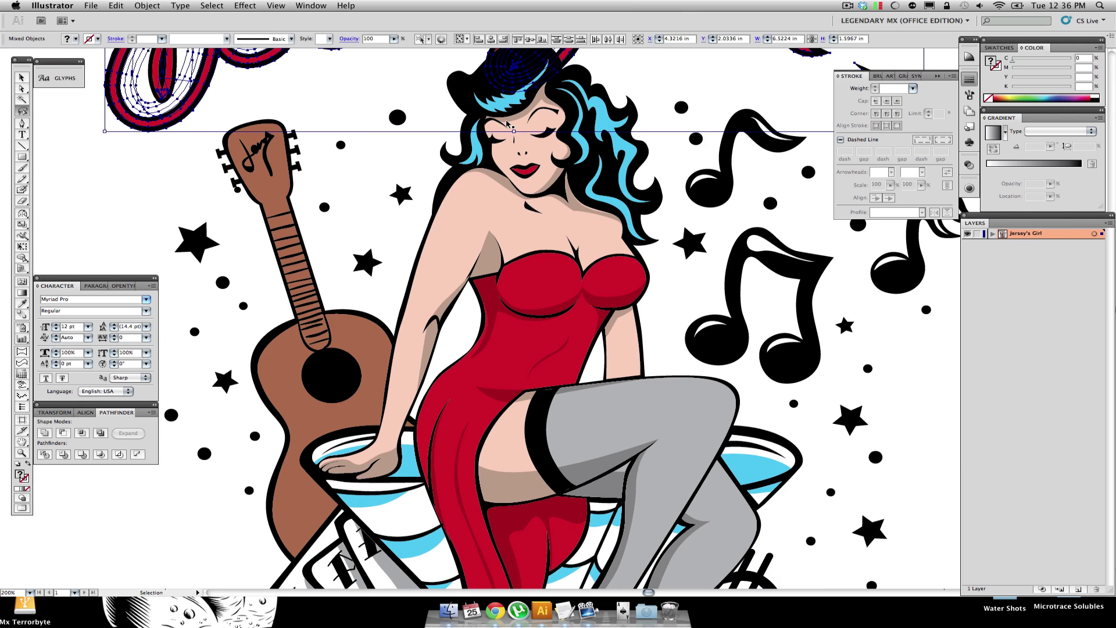
key("super+minus")
key("super+minus")
key("super+equal")
key("super+minus")
key("super+minus")
key("super+equal")
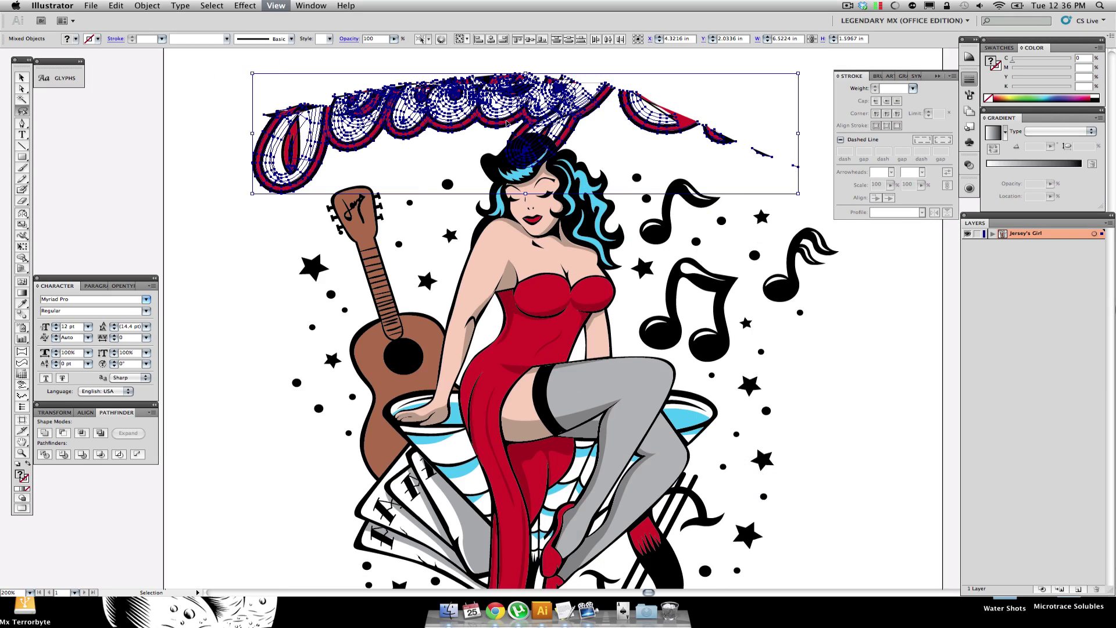
key("super+minus")
key("super+equal")
key("super+equal")
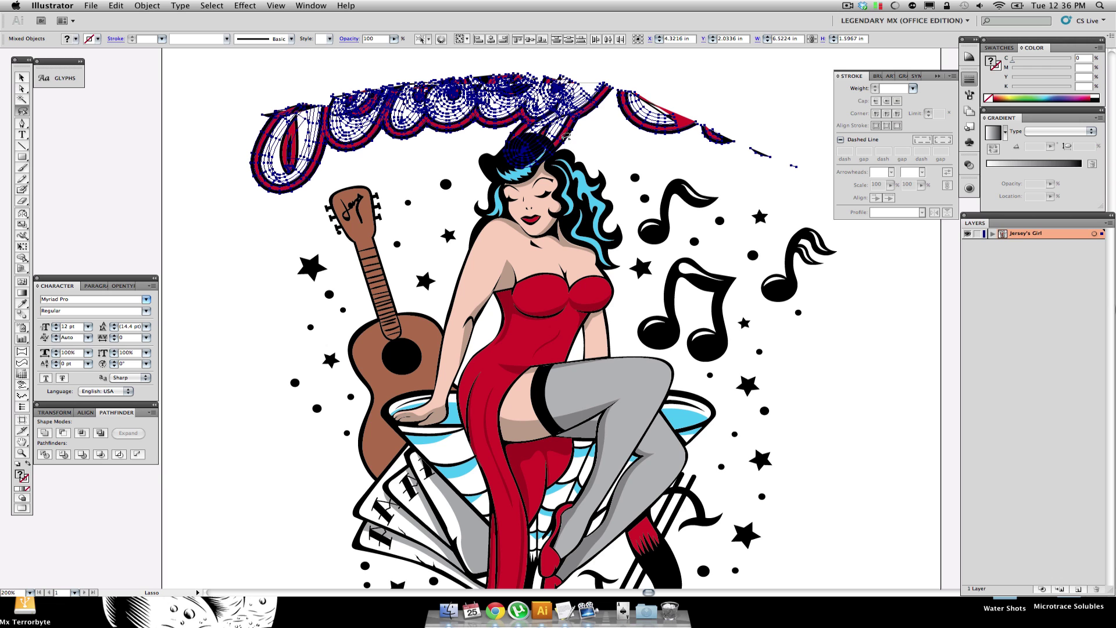
key("space")
left_click_drag(619, 127, 596, 211)
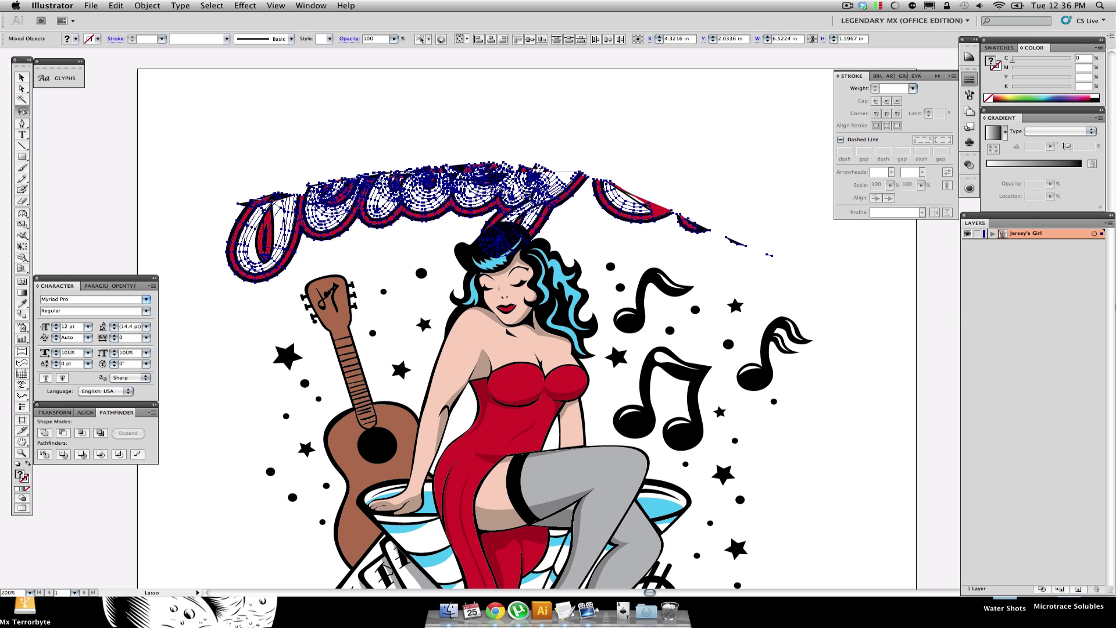
key("Delete")
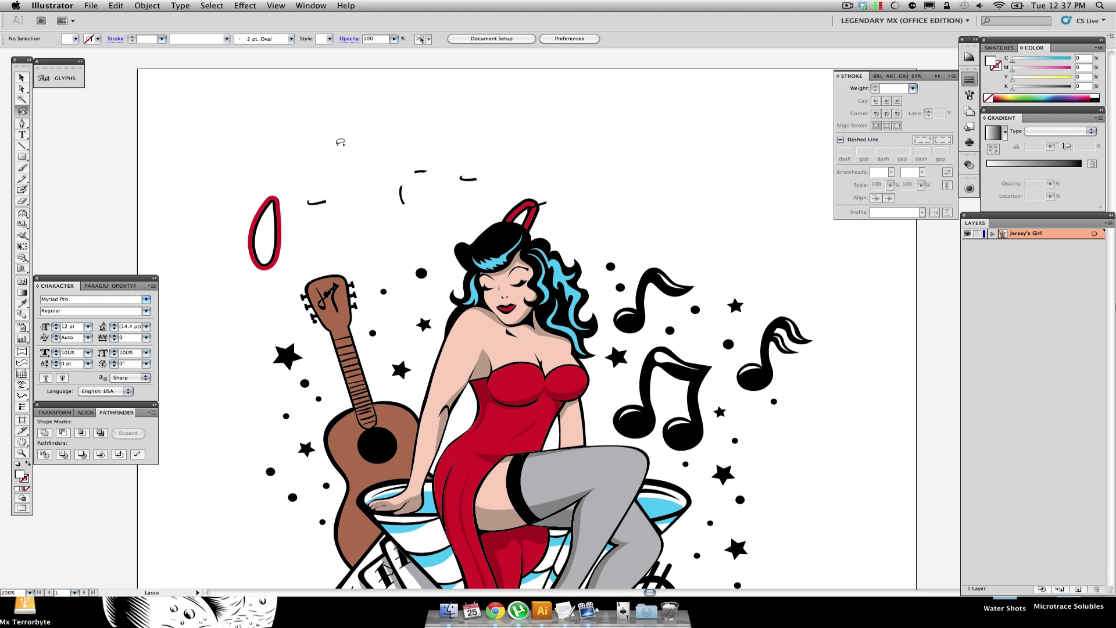
Lasso the leftover fragments into a compound path, deselect, fit the artboard, then call Revert.
mouse_move(342, 127)
left_mouse_down()
mouse_move(236, 164)
mouse_move(211, 220)
mouse_move(239, 243)
mouse_move(335, 233)
mouse_move(436, 202)
mouse_move(556, 218)
mouse_move(636, 199)
mouse_move(355, 84)
left_mouse_up()
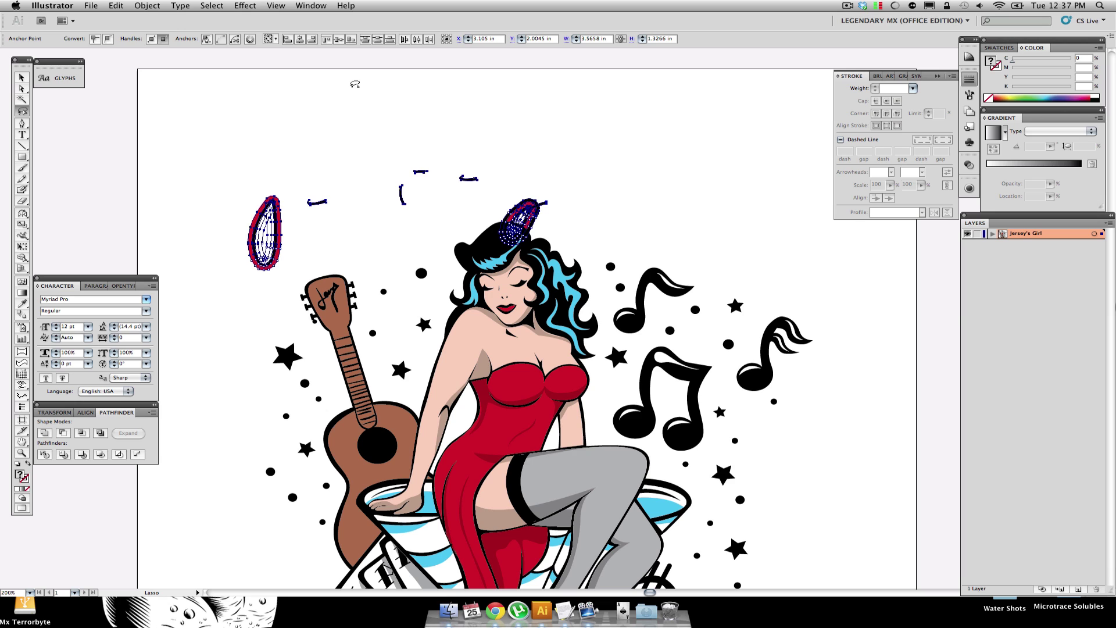
key("super+8")
key("super+shift+a")
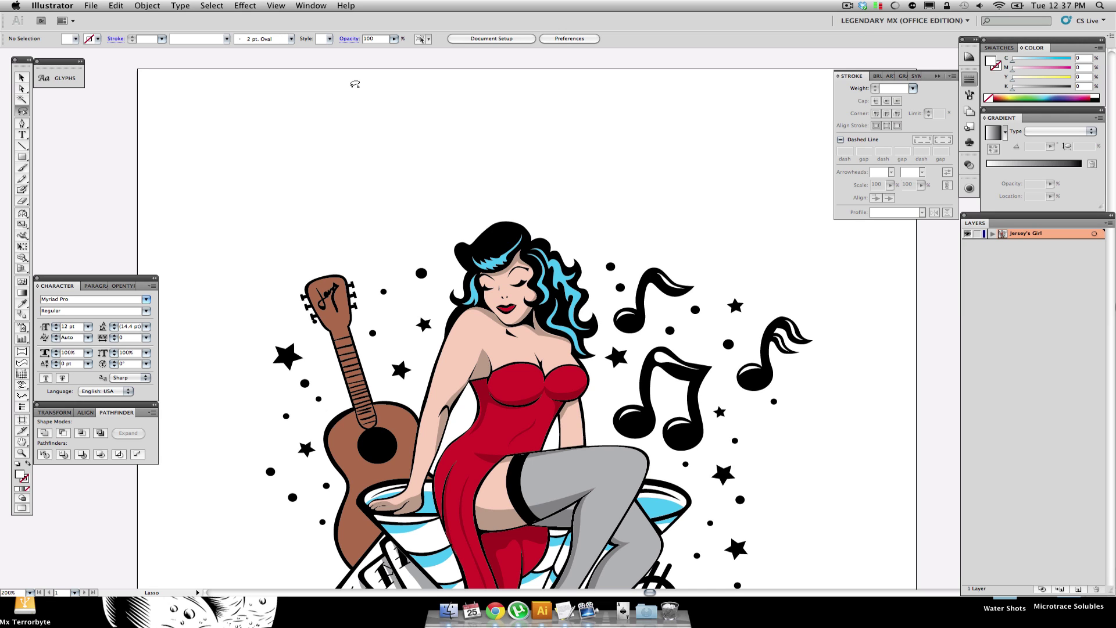
key("super+0")
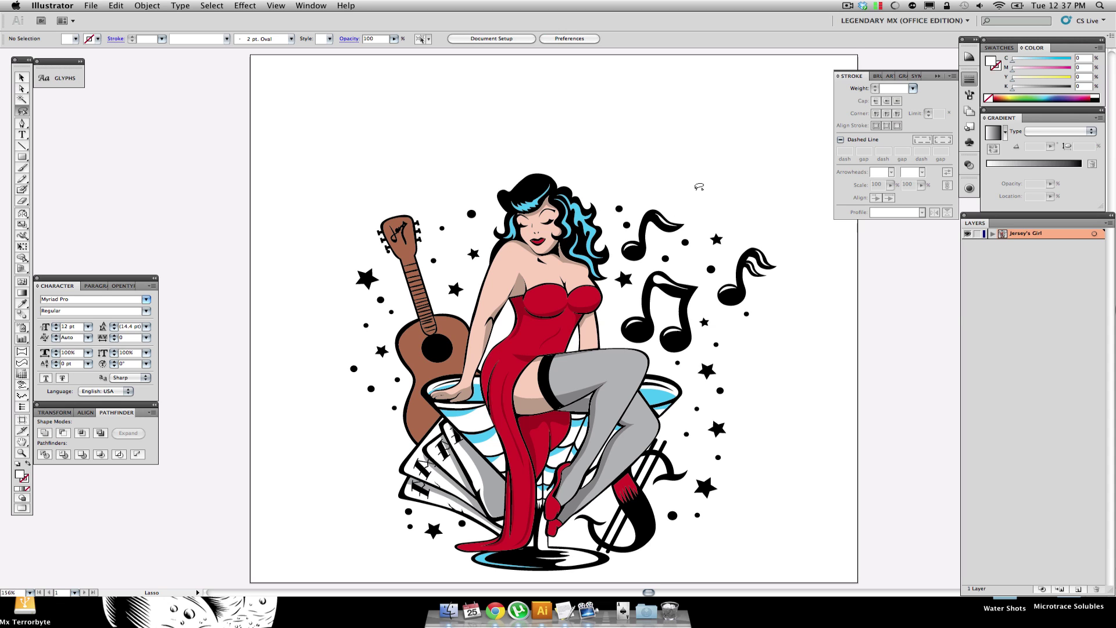
key("F12")
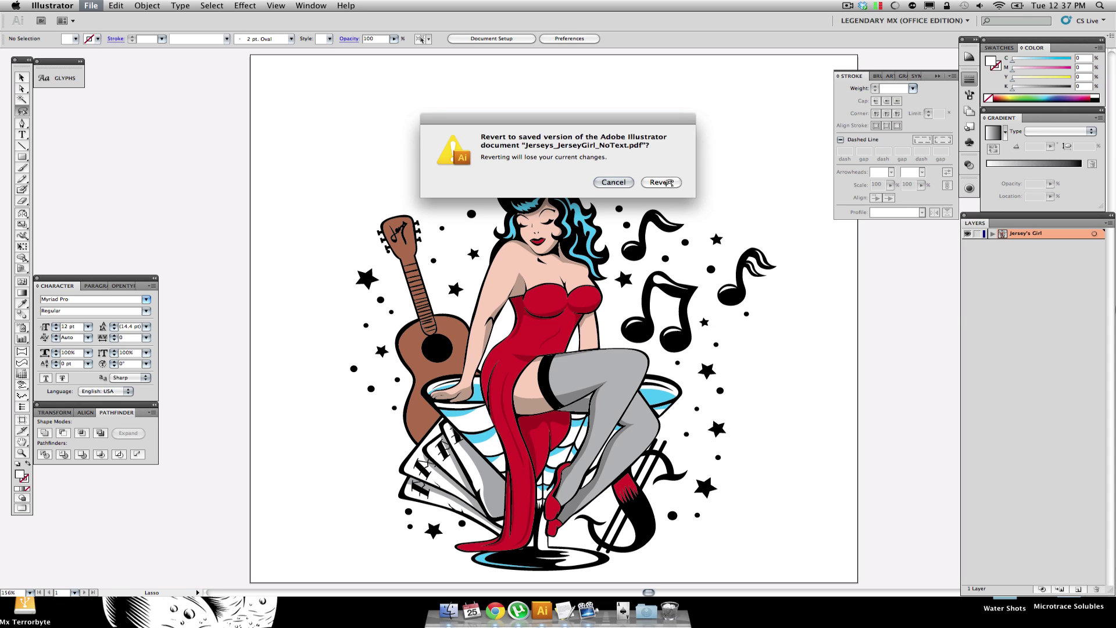
Confirm the revert to restore the full lettering, then zoom in on the artwork.
left_click(663, 179)
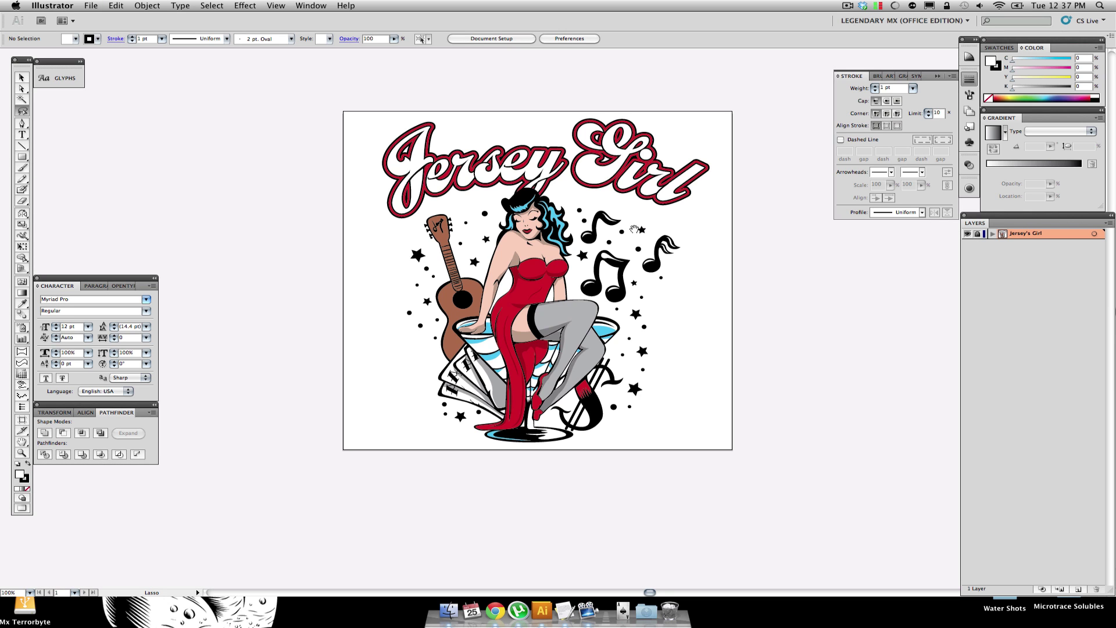
left_click_drag(635, 229, 634, 236)
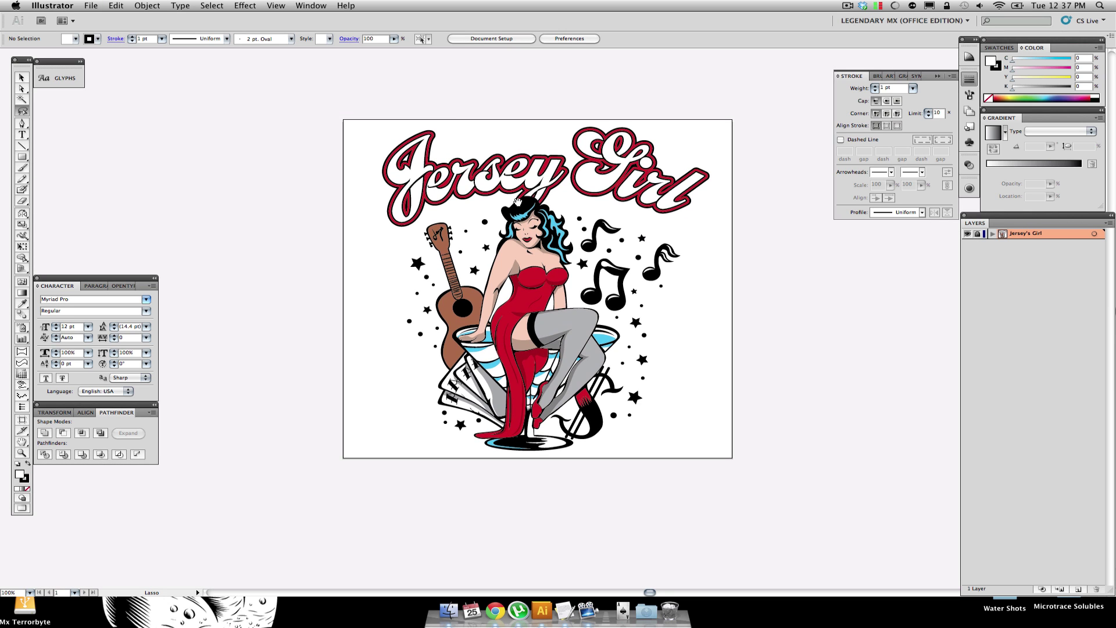
left_click_drag(278, 91, 756, 305)
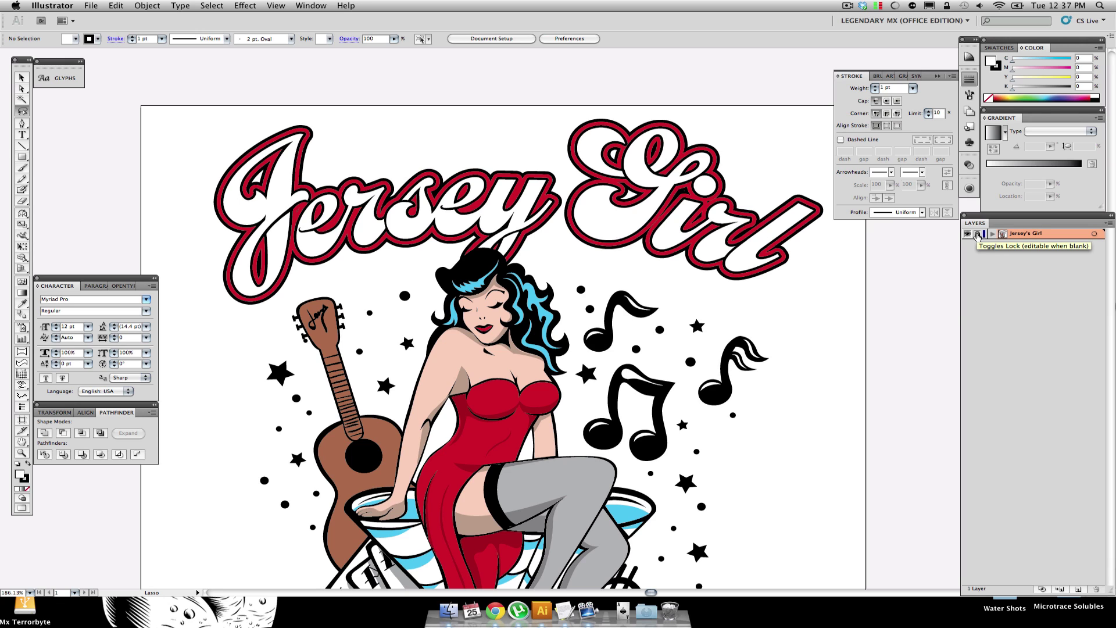
Unlock the Jersey's Girl layer, switch to Direct Selection, and hide all panels.
left_click(977, 234)
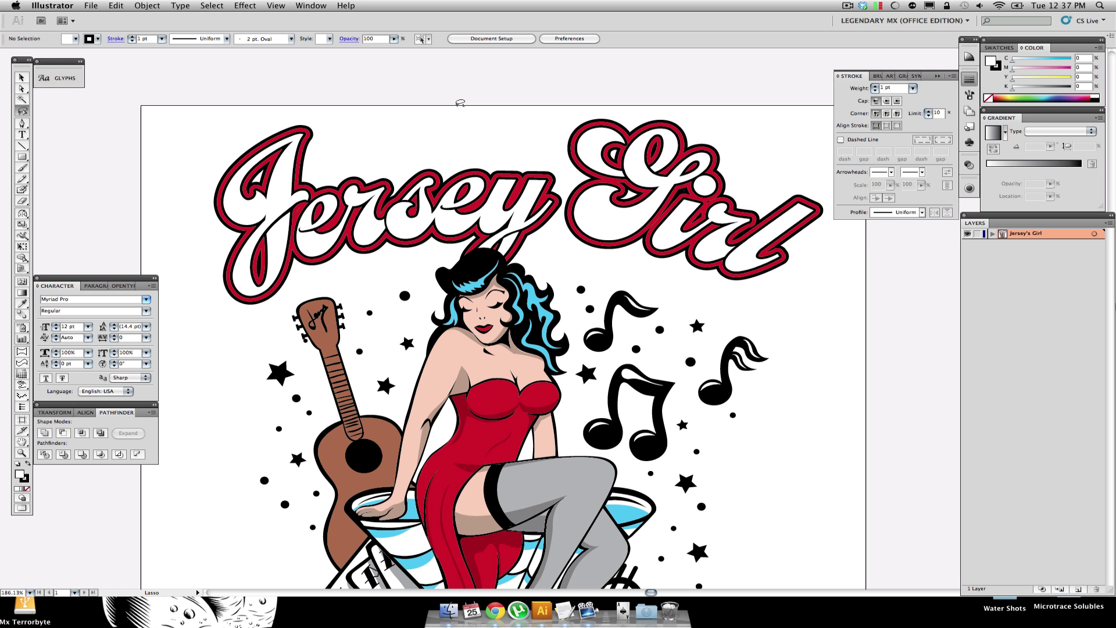
key("a")
key("Tab")
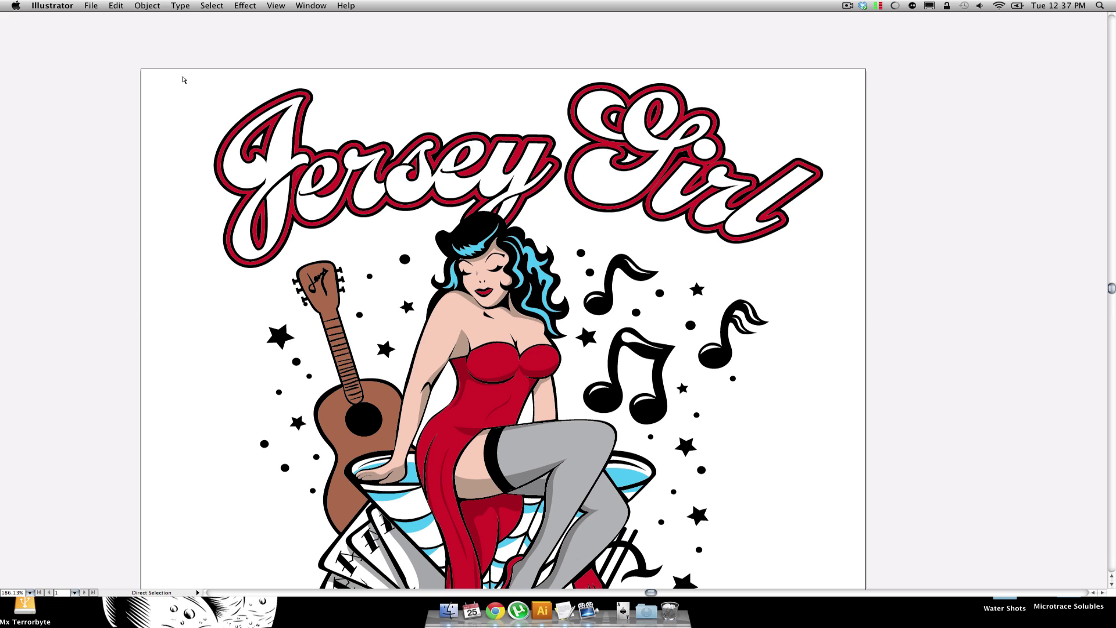
Marquee-select the Jersey Girl lettering with Direct Selection, delete it twice, and fit the artboard.
left_click_drag(185, 75, 923, 212)
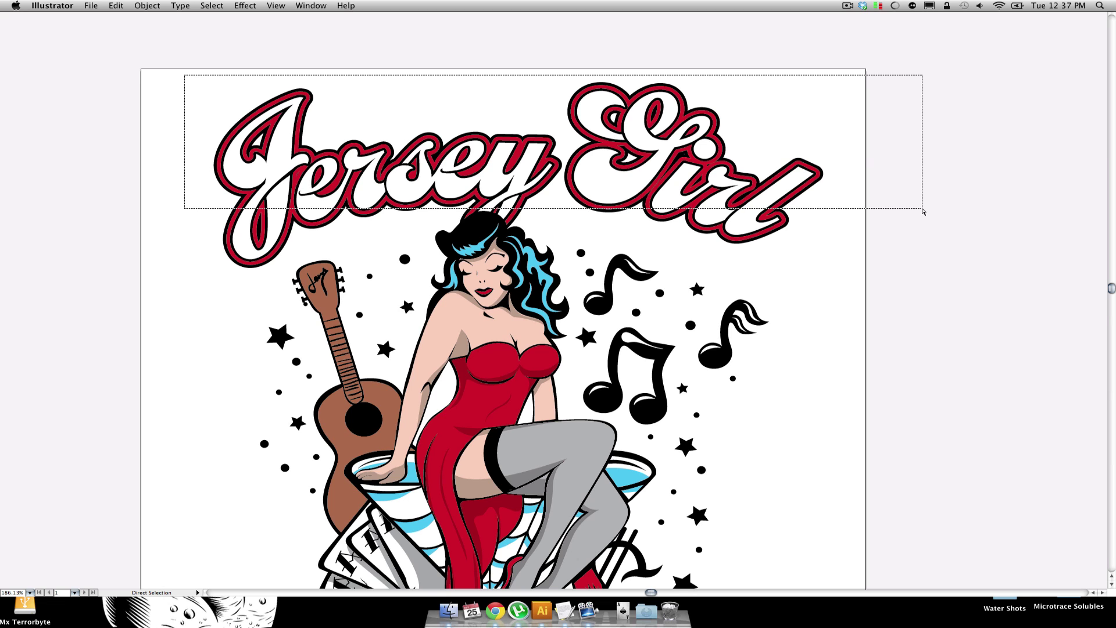
left_click_drag(923, 211, 922, 207)
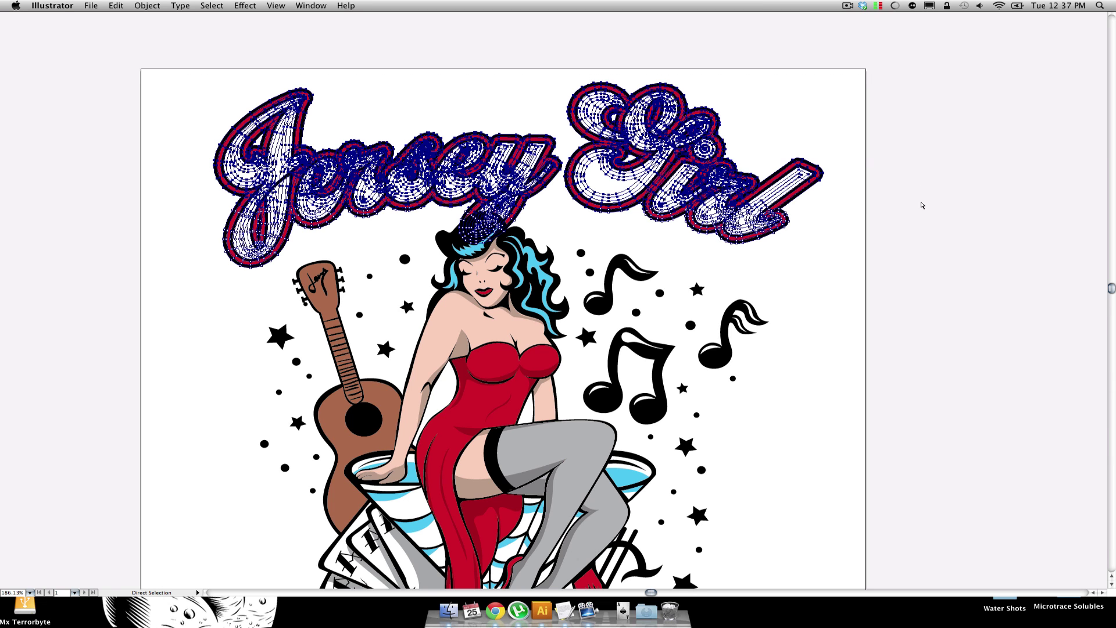
key("Delete")
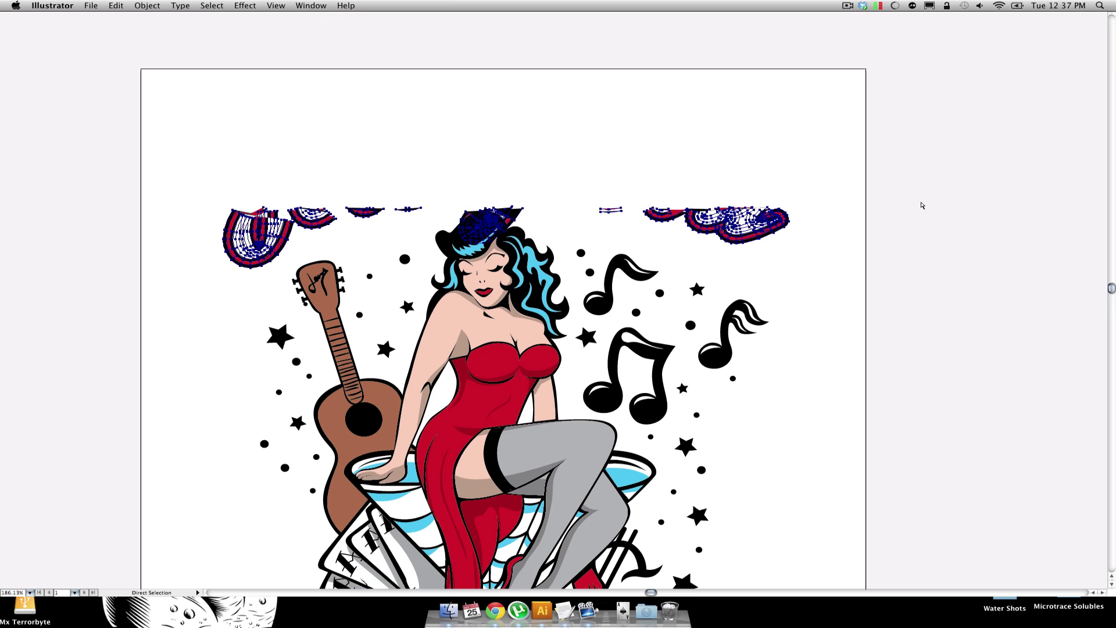
key("Delete")
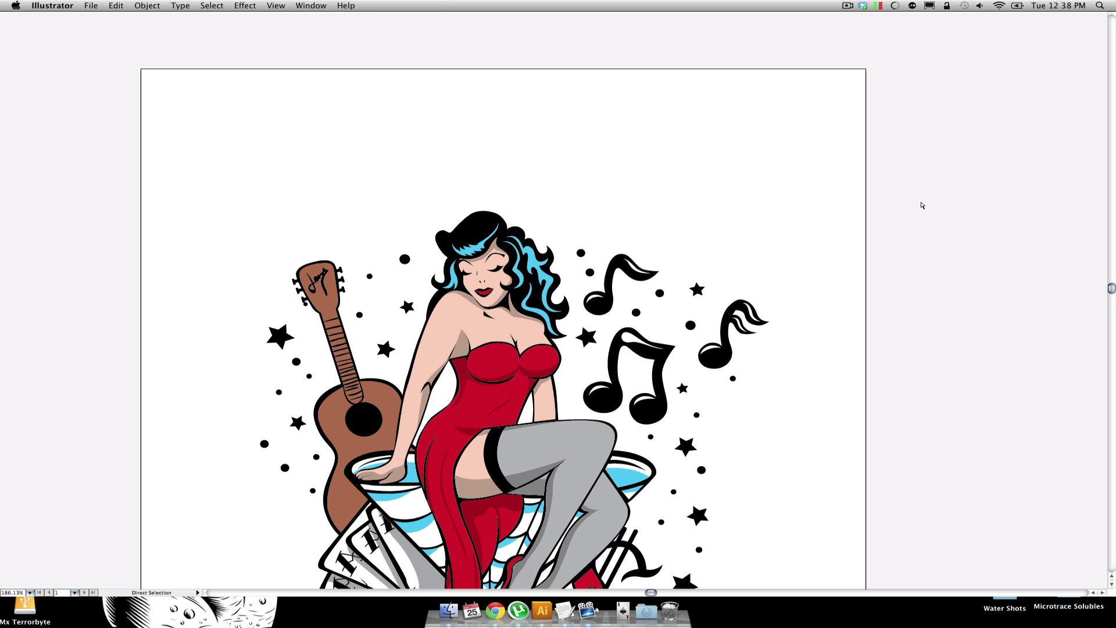
key("super+0")
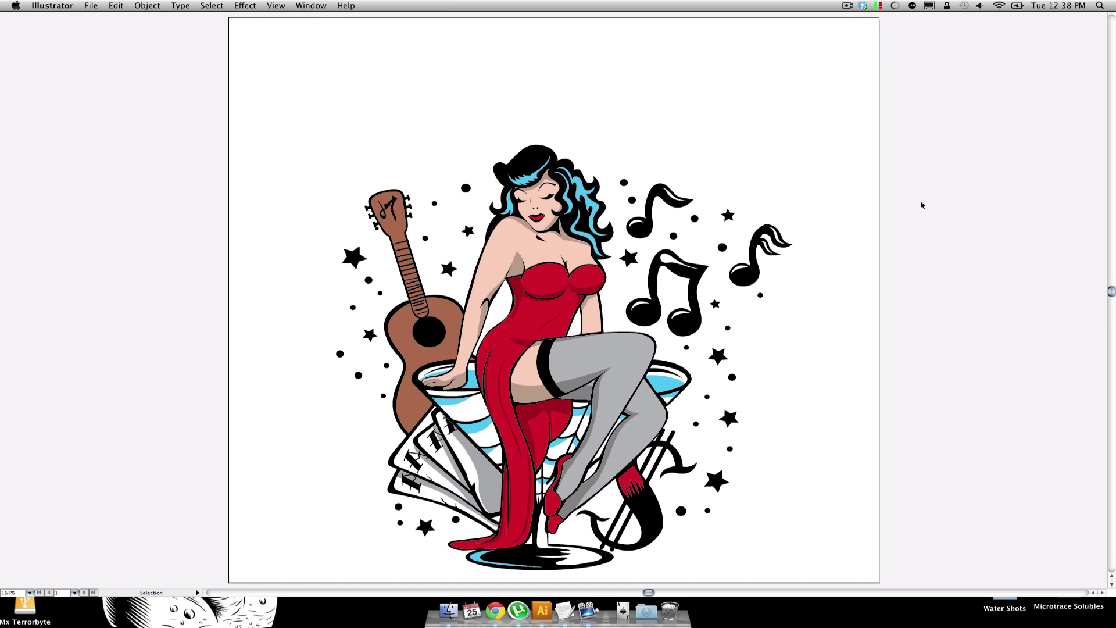
Bring the panels back, zoom out, relock the Jersey's Girl layer, and open the File menu.
key("a")
key("Tab")
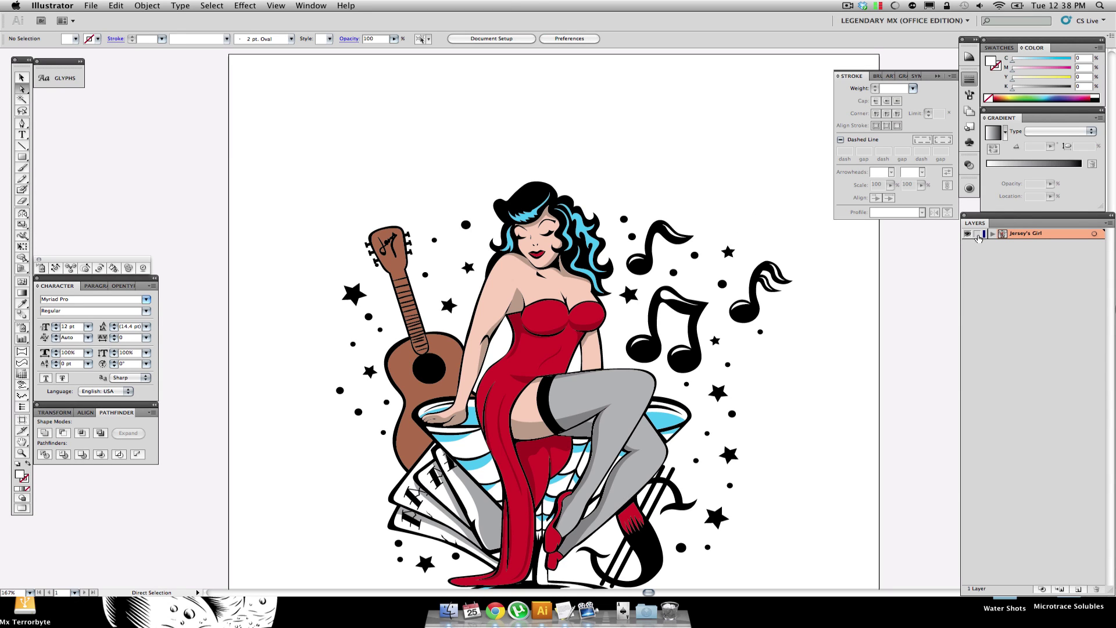
scroll(608, 314, "down", 3)
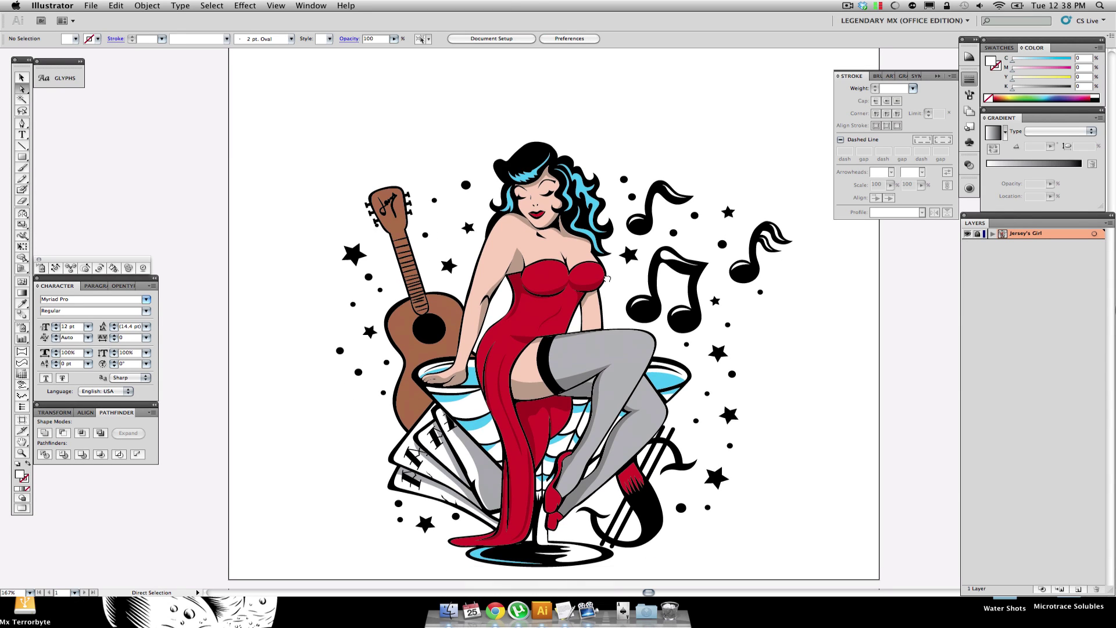
key("super+minus")
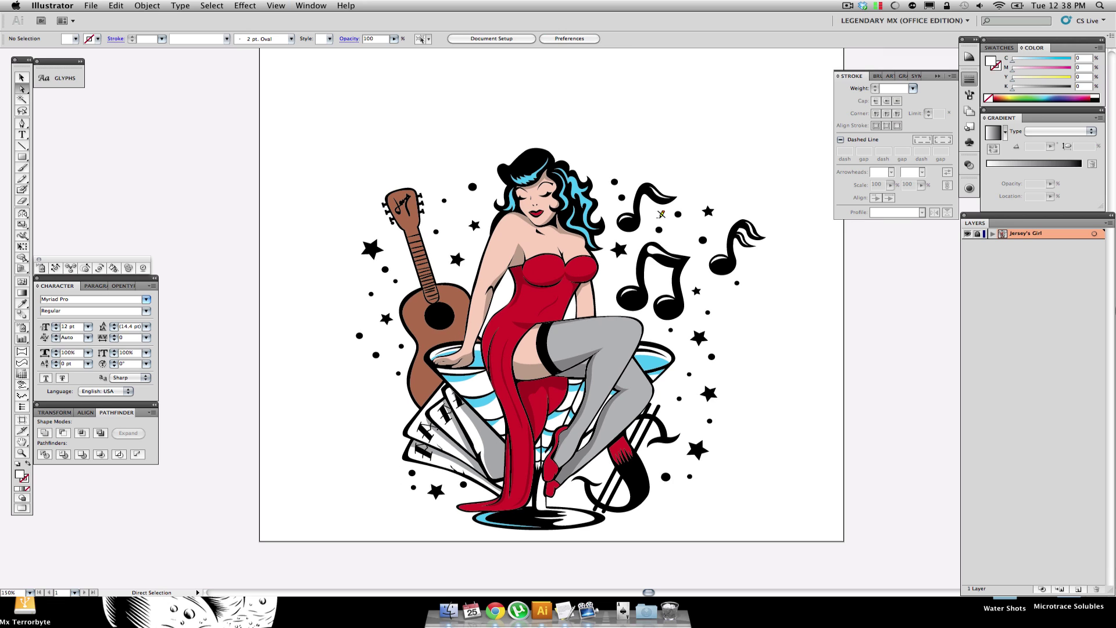
scroll(730, 256, "up", 1)
scroll(735, 265, "up", 1)
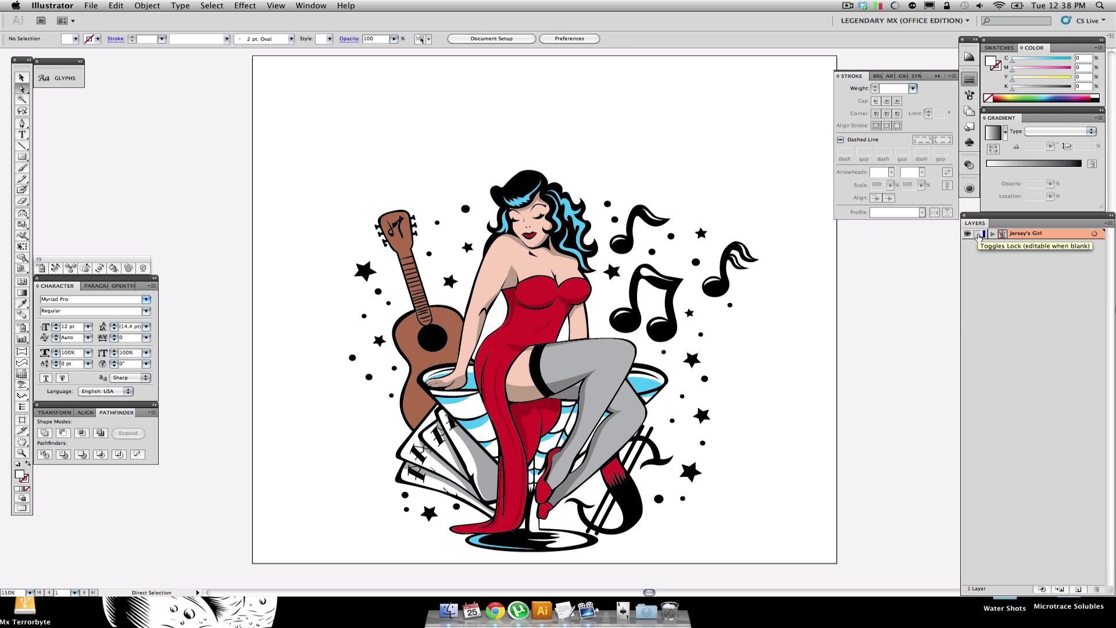
left_click(978, 235)
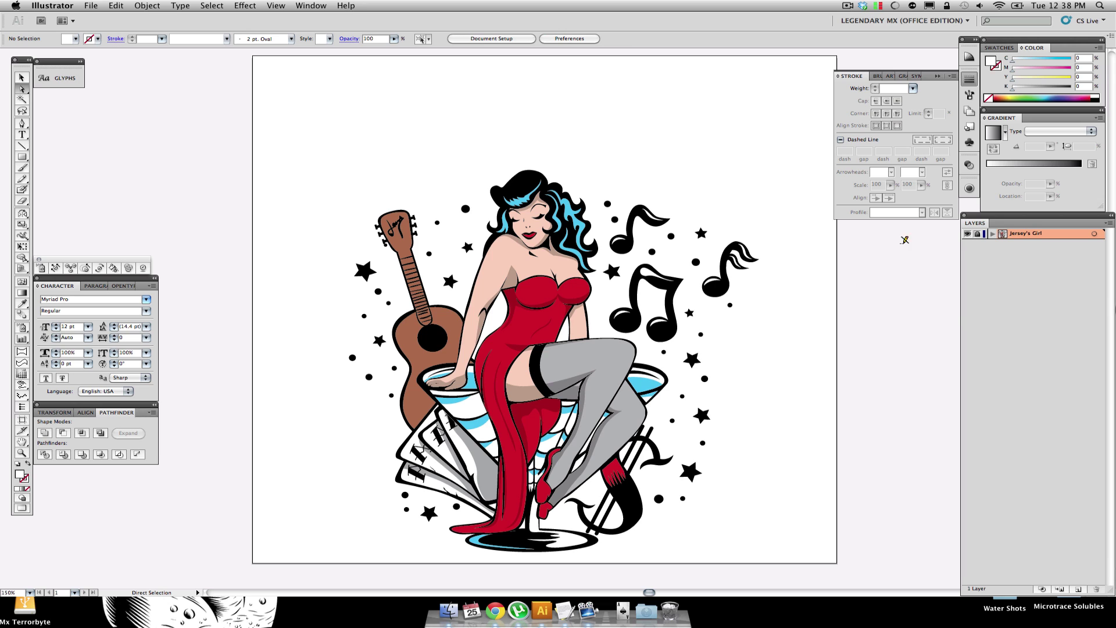
left_click(91, 6)
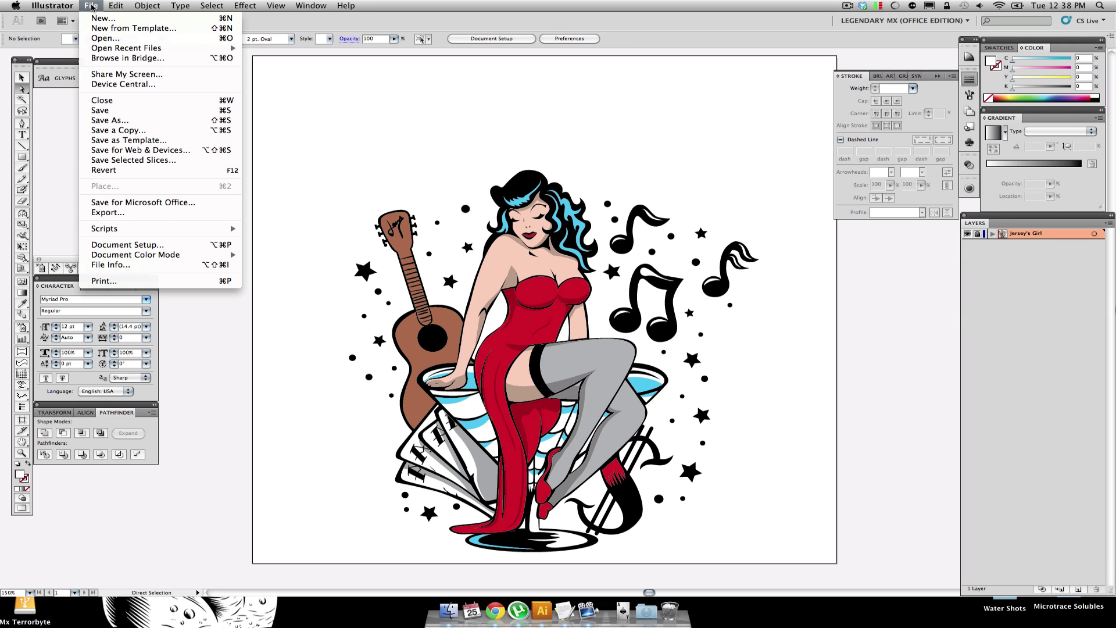
Save as Adobe PDF named Jerseys_JerseyGirl_NoText.pdf on the desktop, replacing the existing file.
left_click(139, 123)
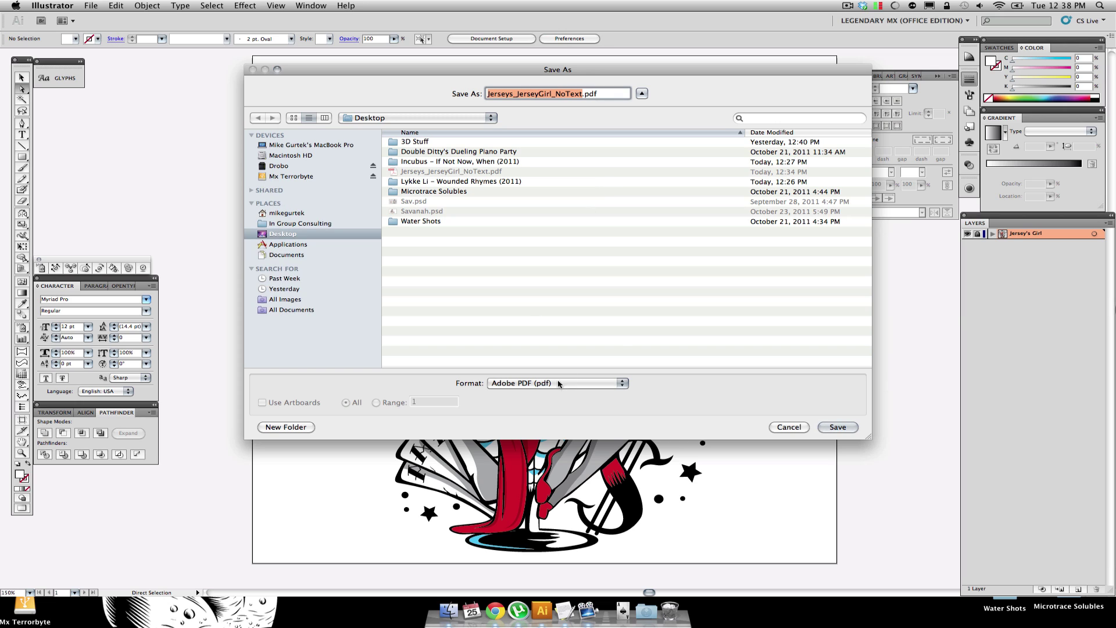
left_click(558, 384)
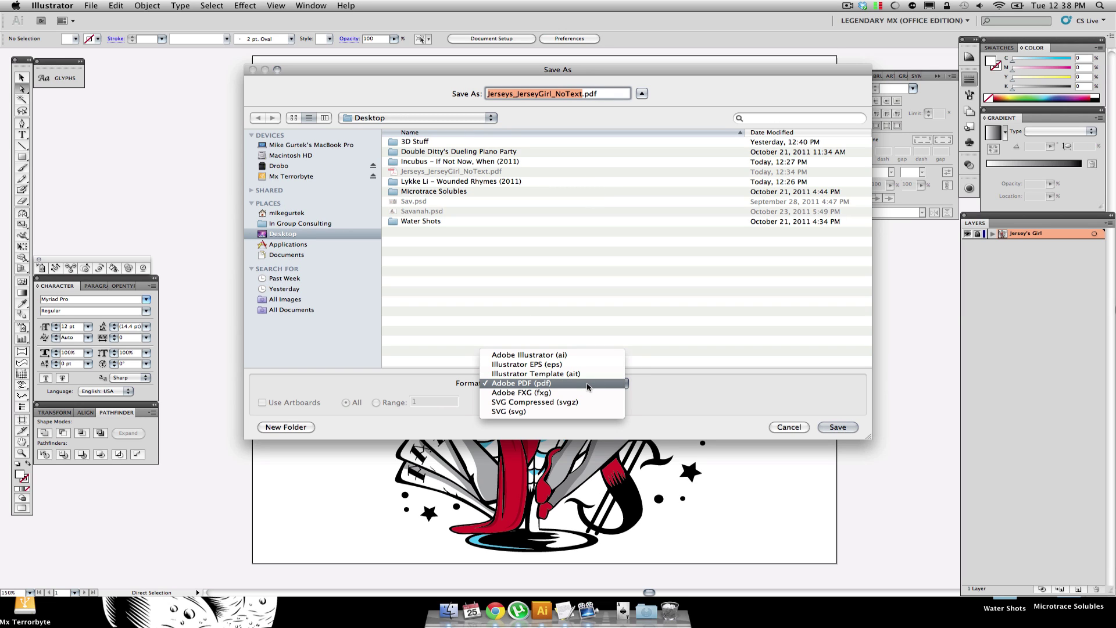
left_click(658, 300)
left_click(581, 93)
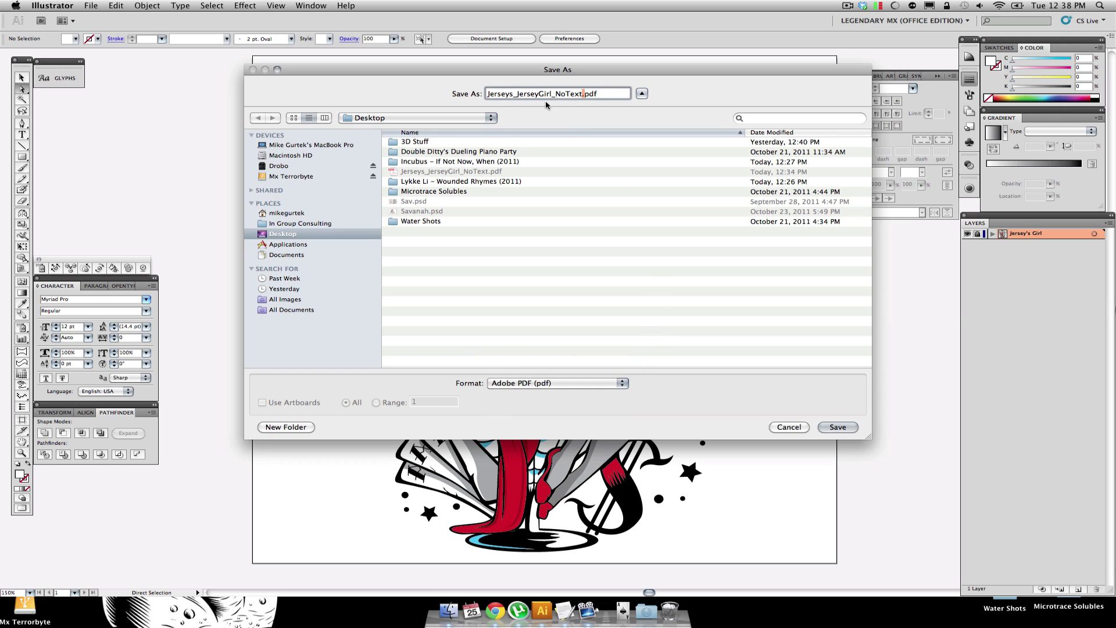
left_click(553, 95, "shift")
key("BackSpace")
type("_NoText")
left_click(836, 429)
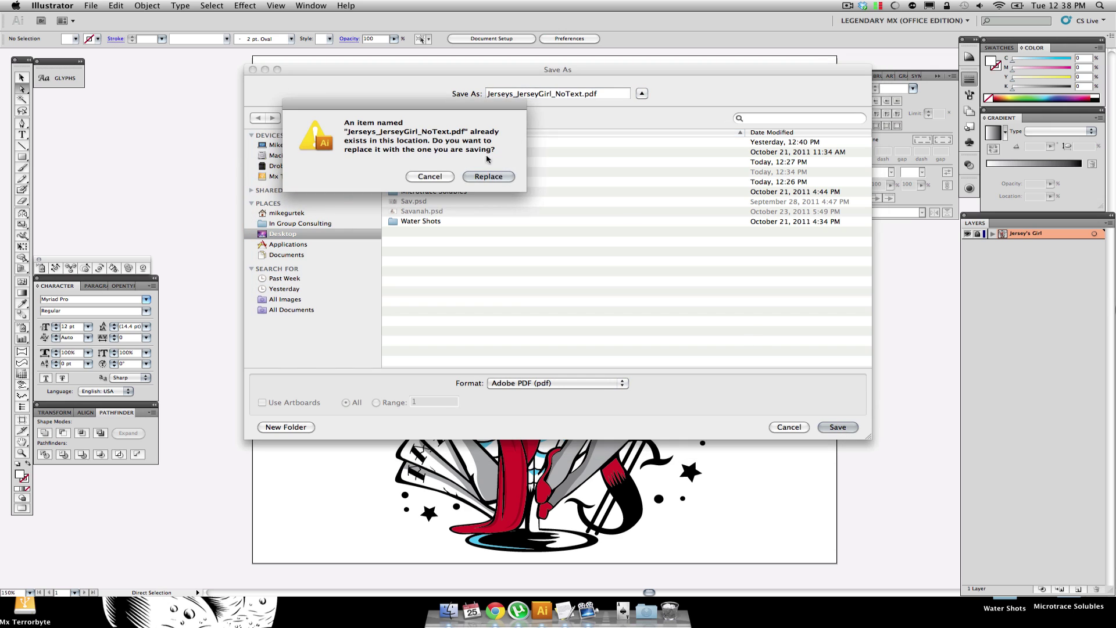
left_click(498, 177)
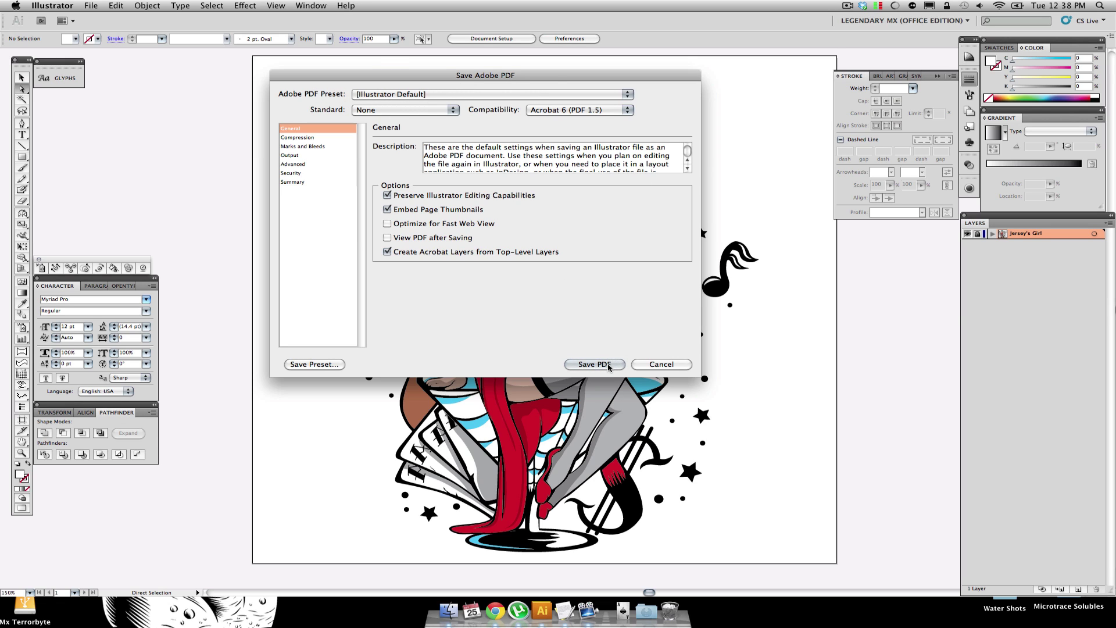
left_click(609, 365)
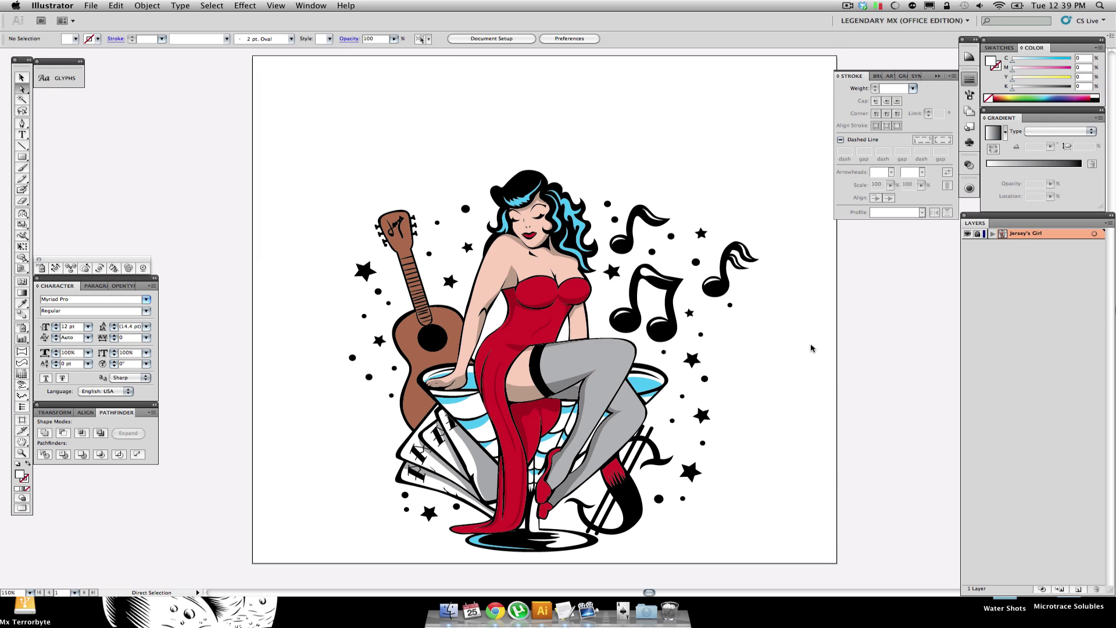
Check the artwork at 100% and in Outline view, close without saving, and hide Illustrator.
key("super+1")
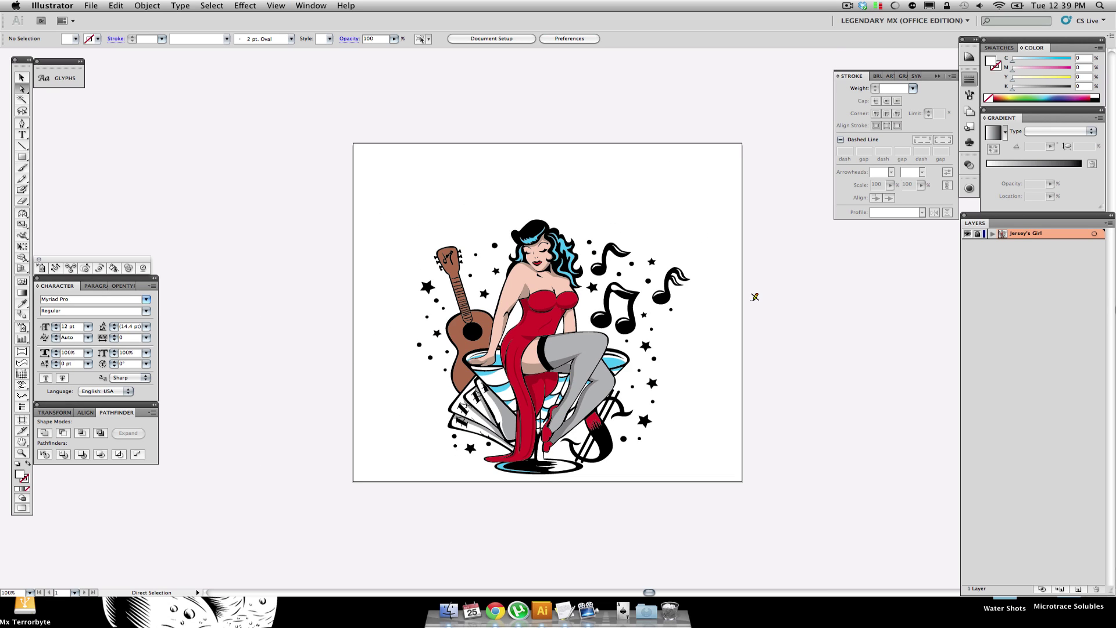
key("super+y")
key("super+y")
key("super+w")
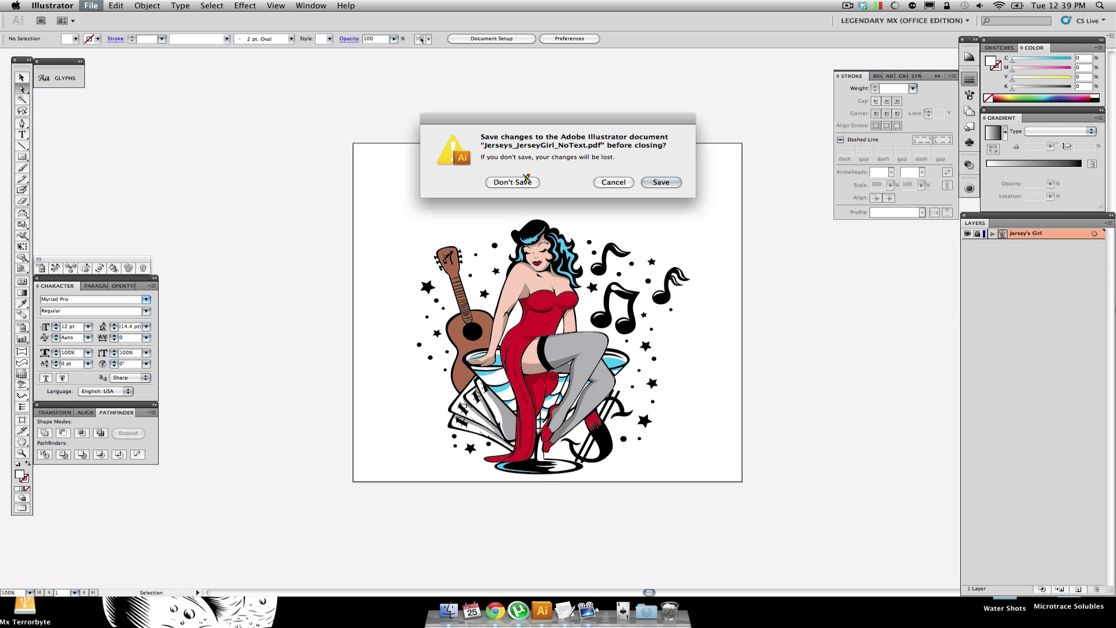
left_click(526, 184)
key("super+h")
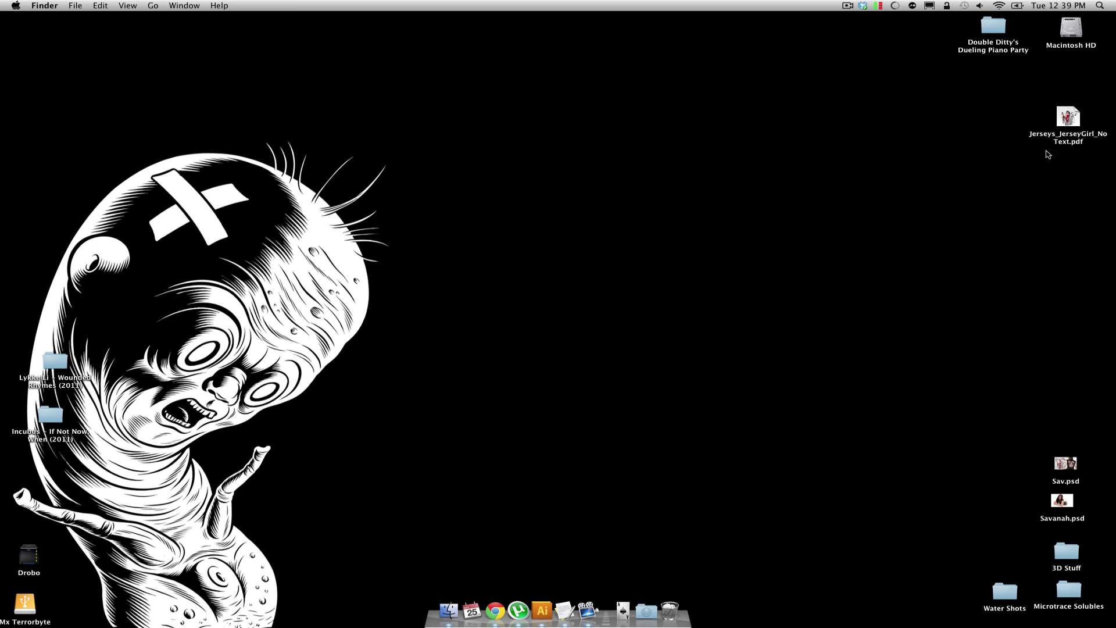